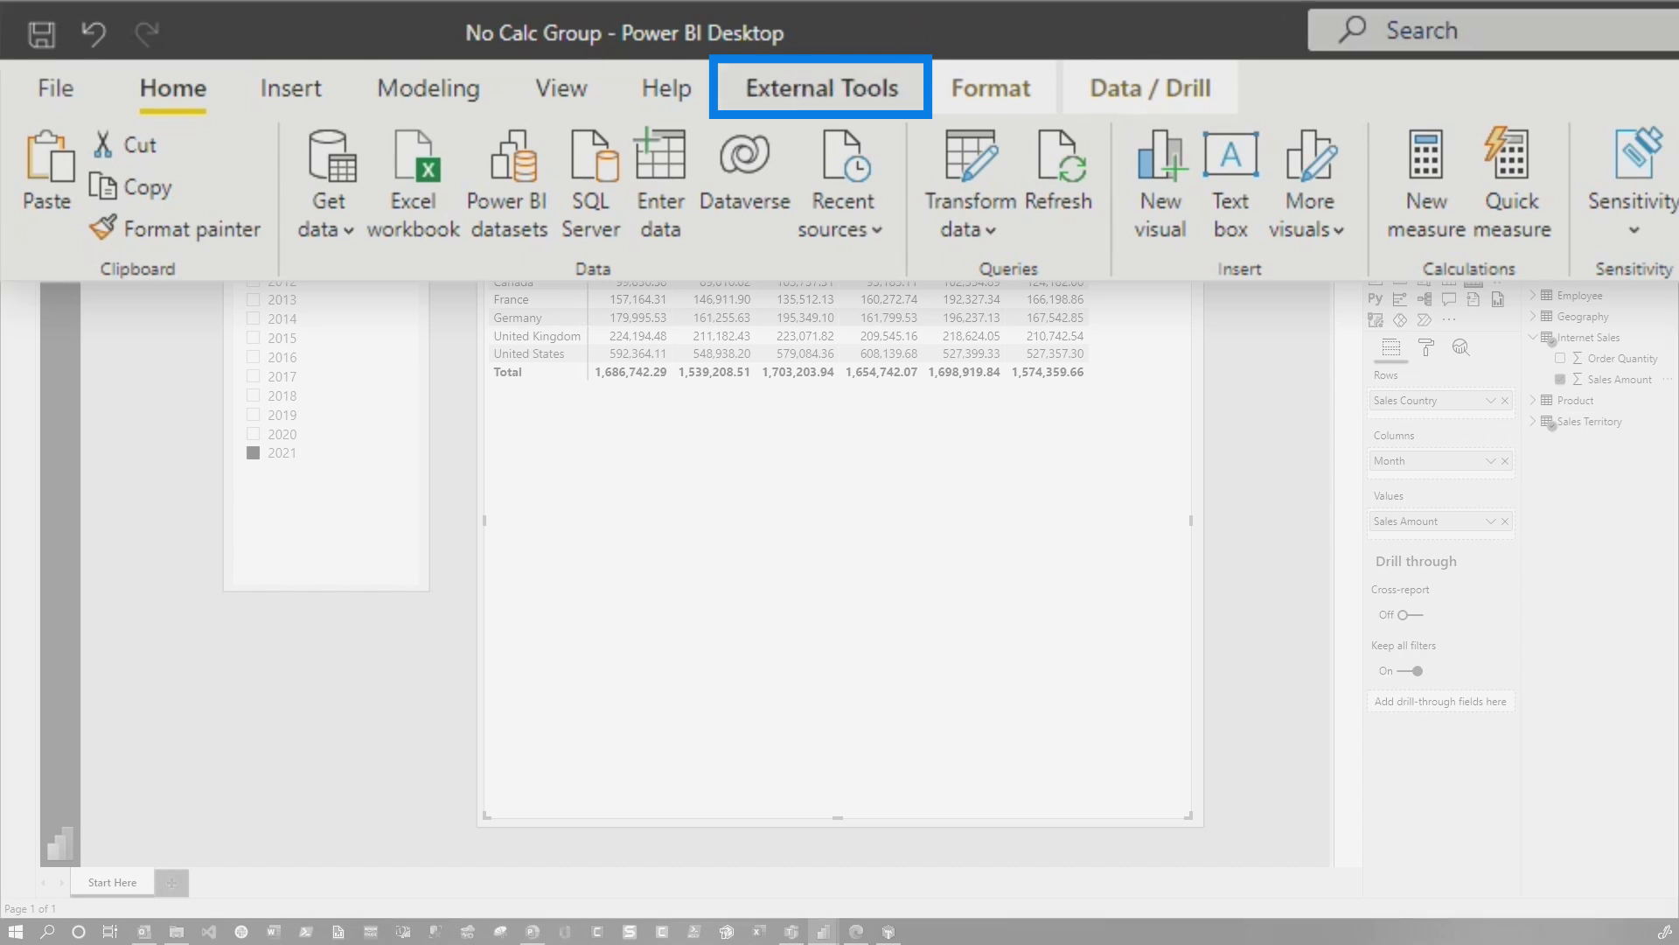
# - Launch Tabular Editor from External Tools and select the Time Intelligence calculation group
pyautogui.click(822, 88)
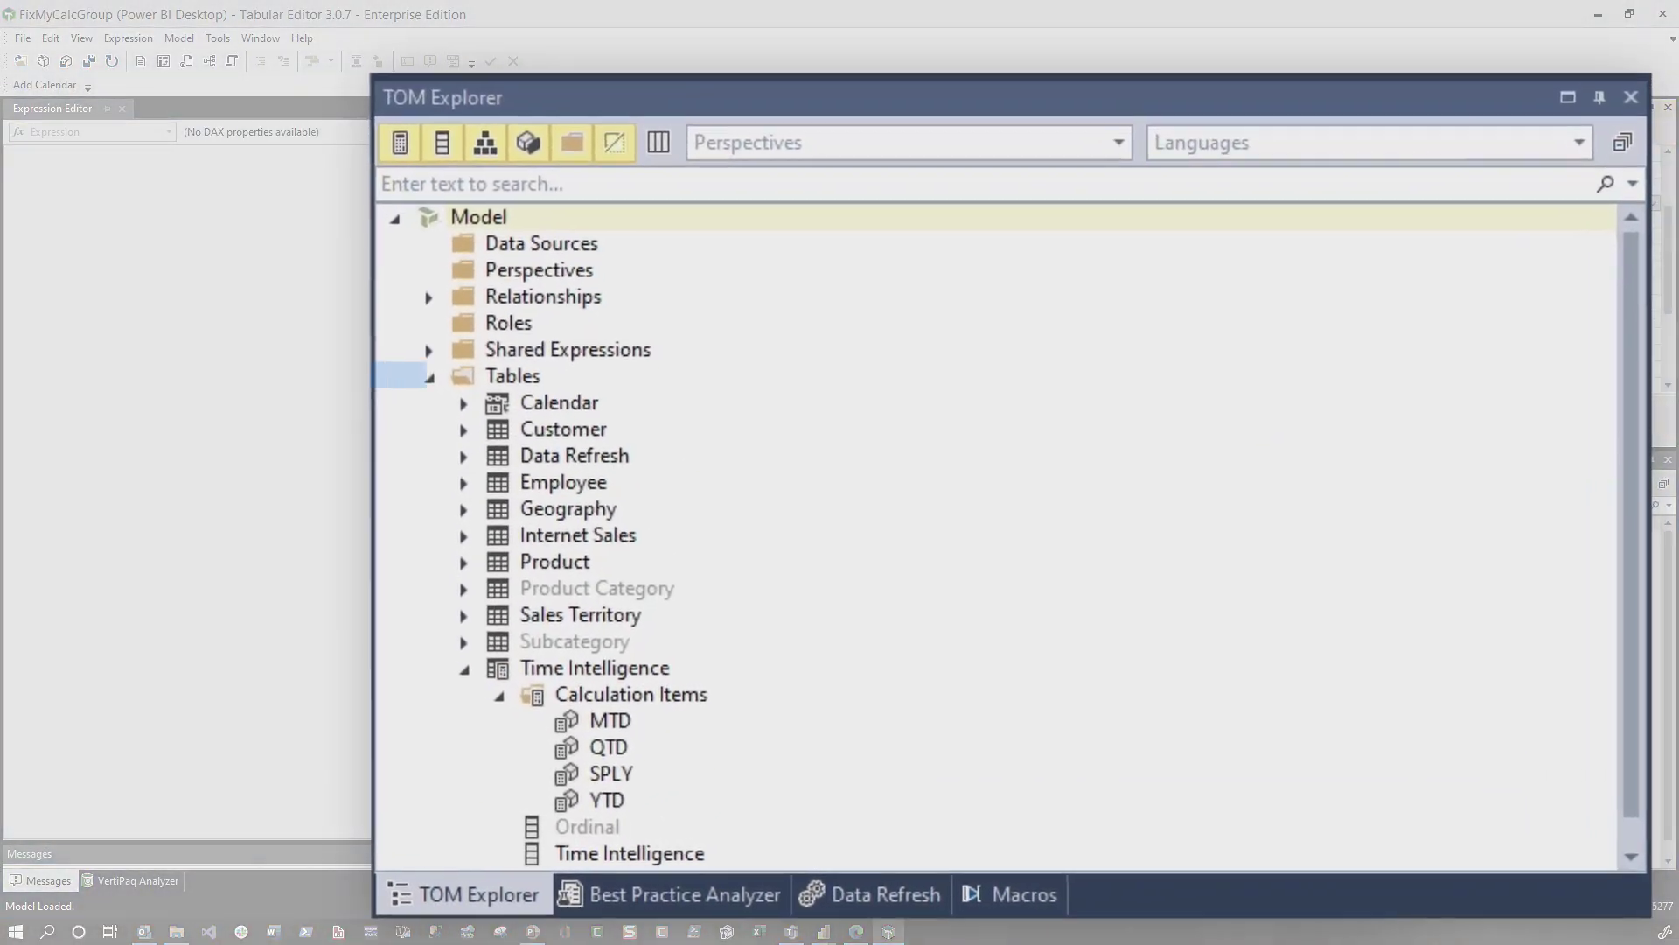
pyautogui.rightClick(527, 378)
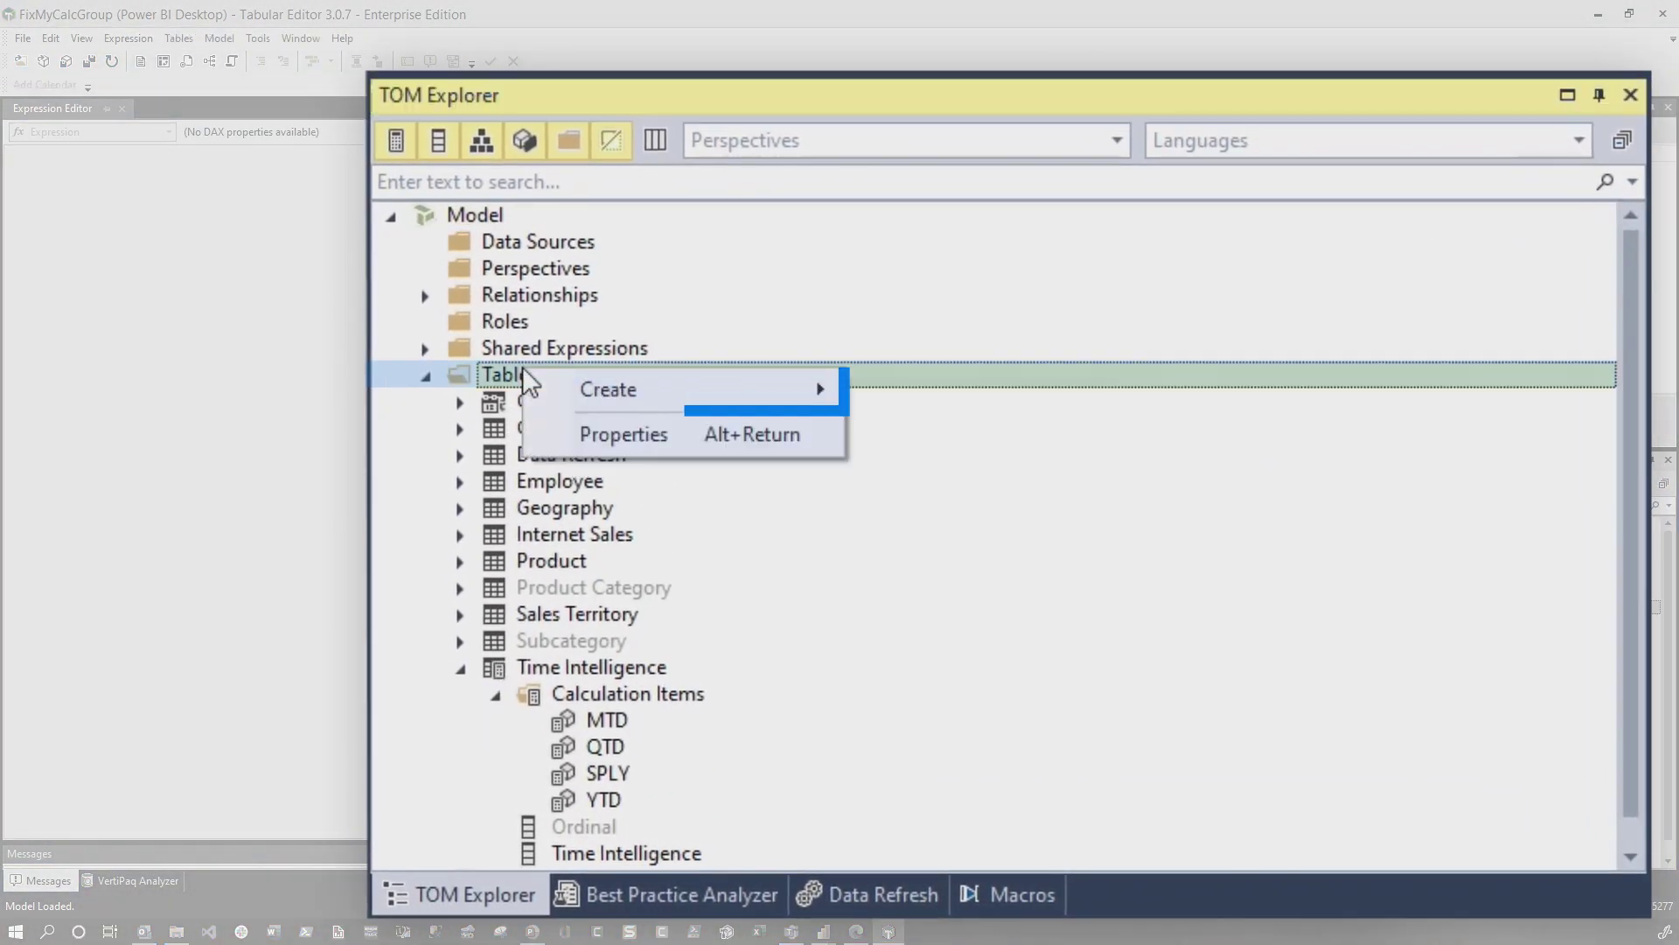
pyautogui.moveTo(626, 397)
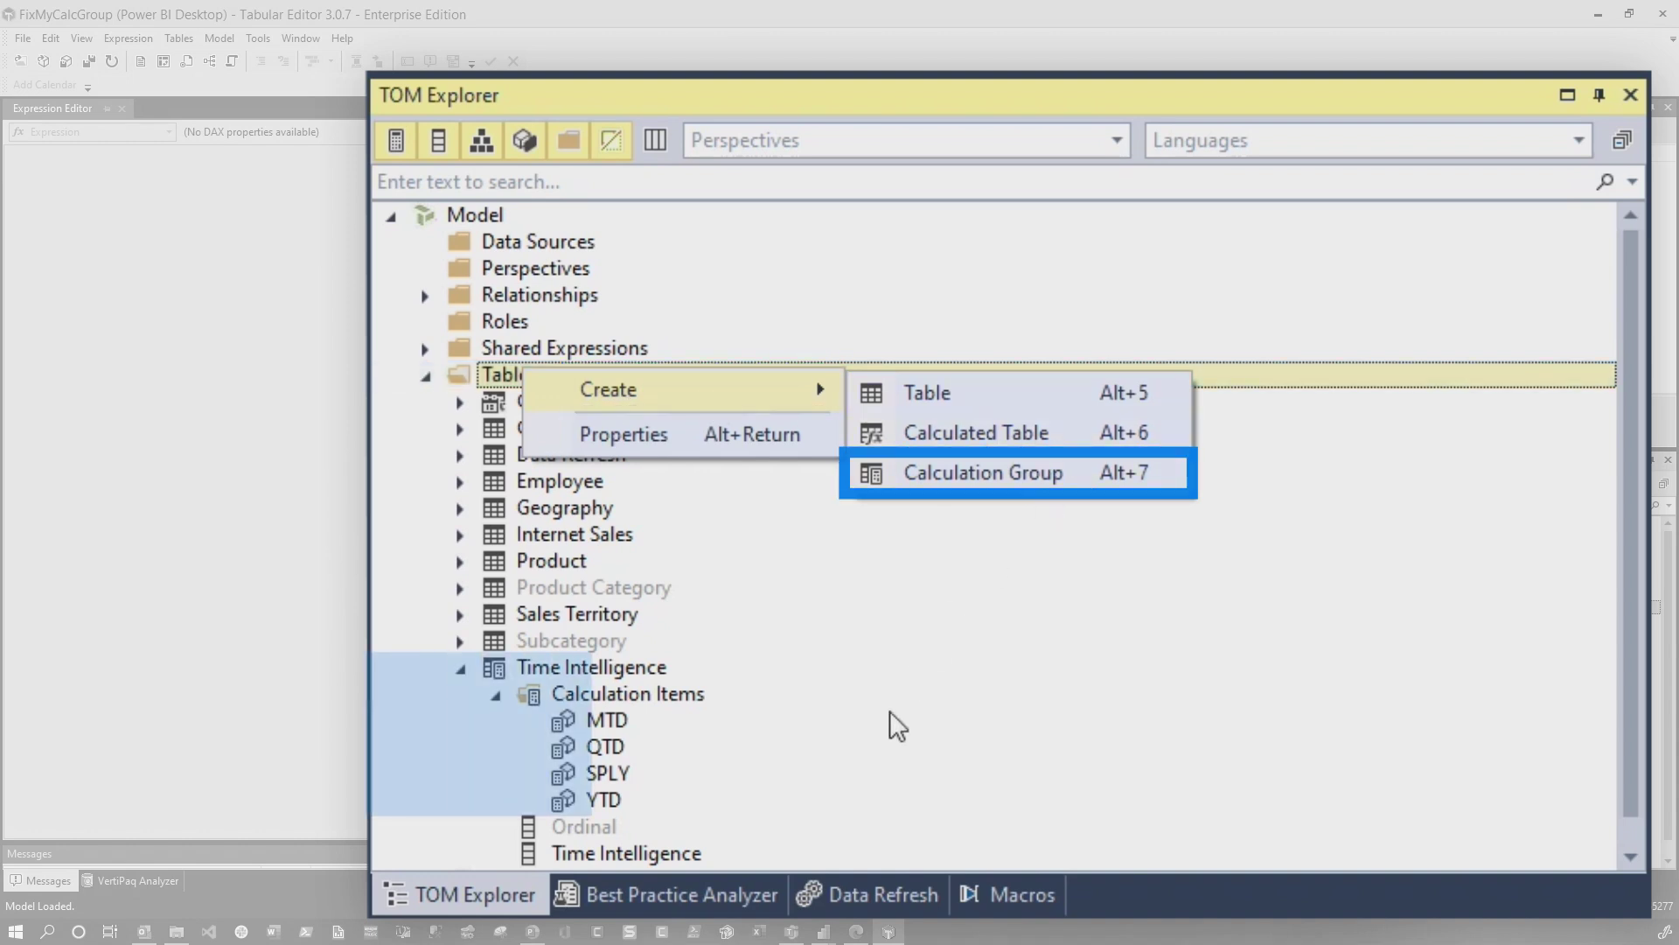
pyautogui.click(574, 666)
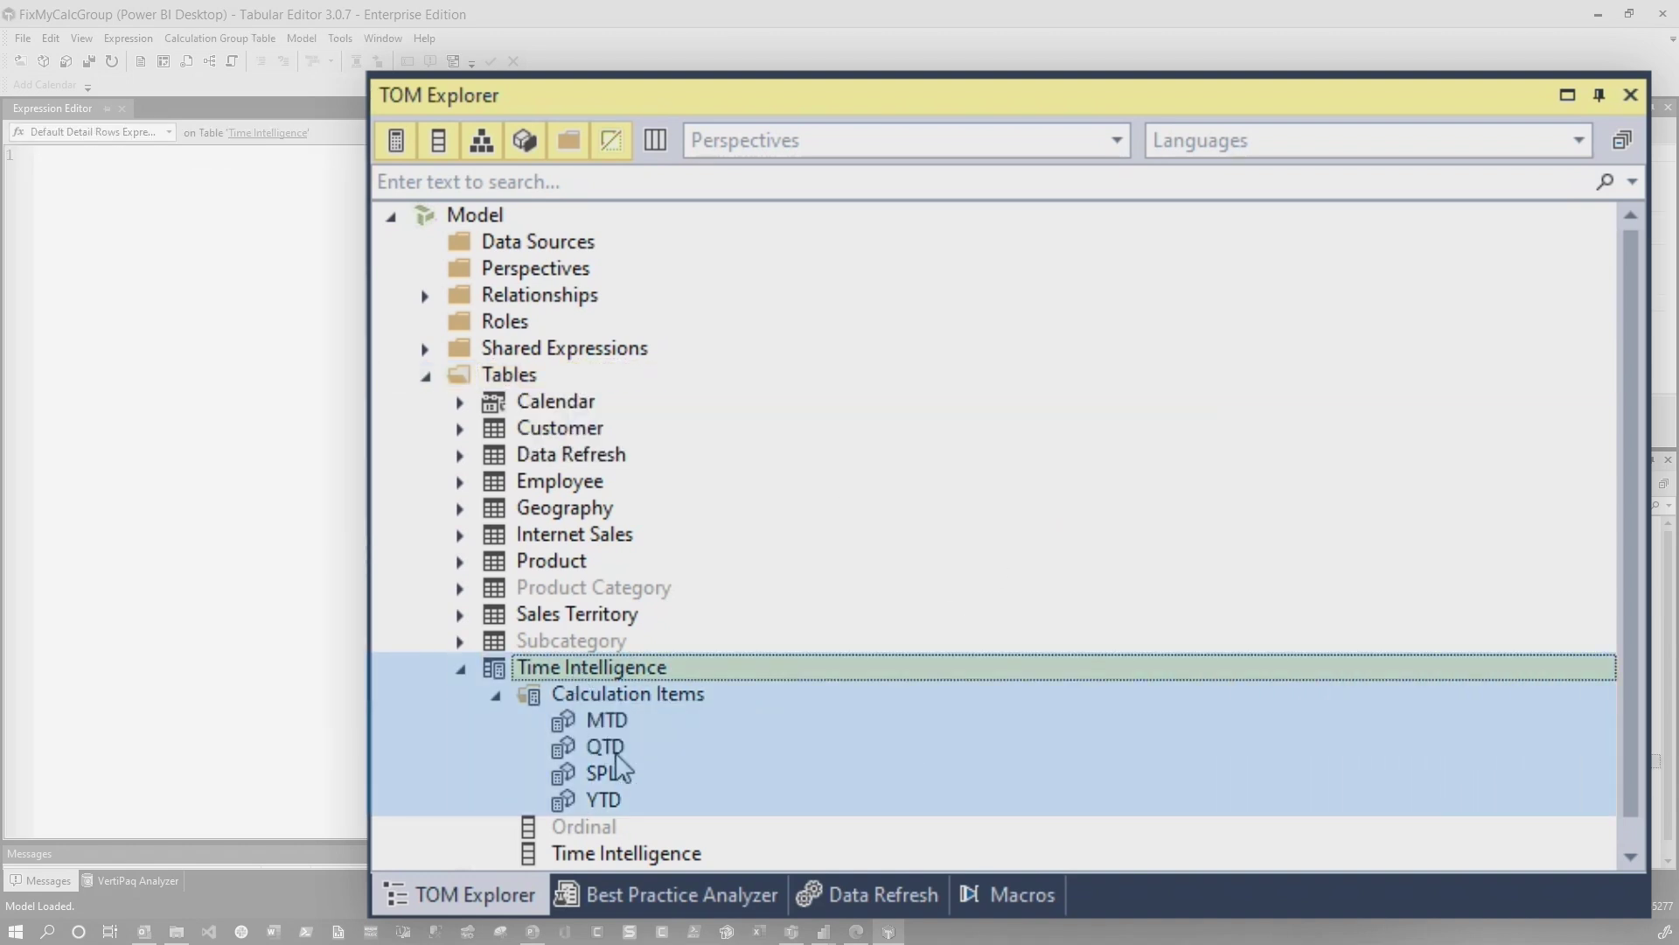
# - Review the MTD, QTD, YTD and SPLY expressions, highlighting SELECTEDMEASURE() in SPLY
pyautogui.click(621, 726)
pyautogui.click(607, 749)
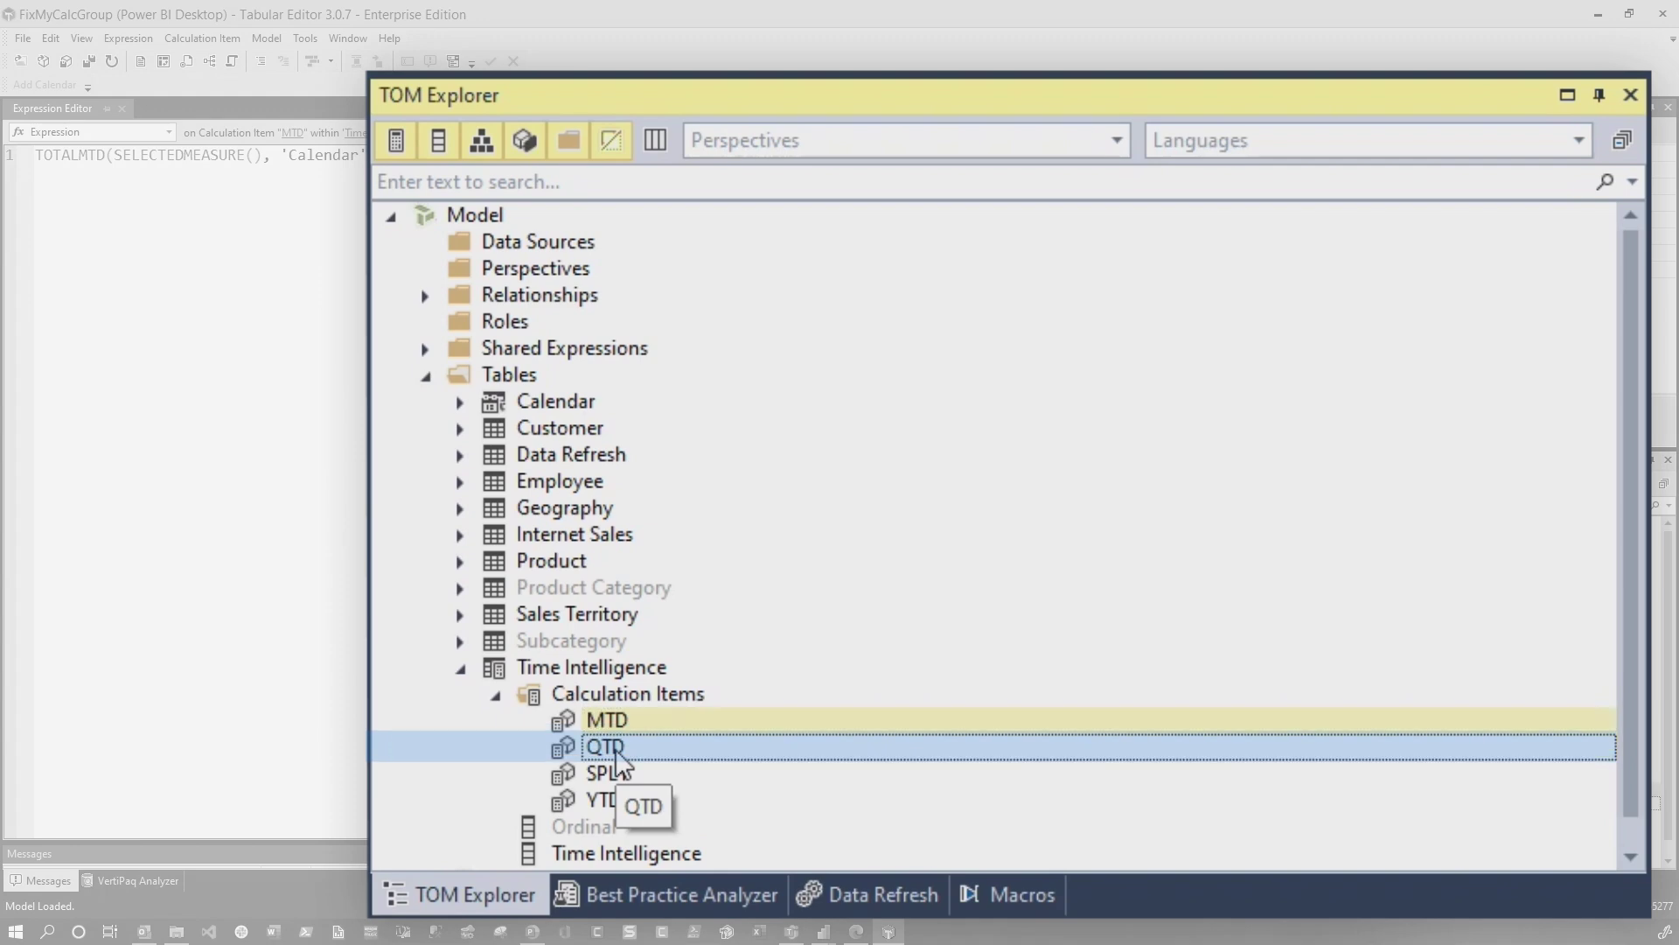
pyautogui.click(620, 800)
pyautogui.click(616, 776)
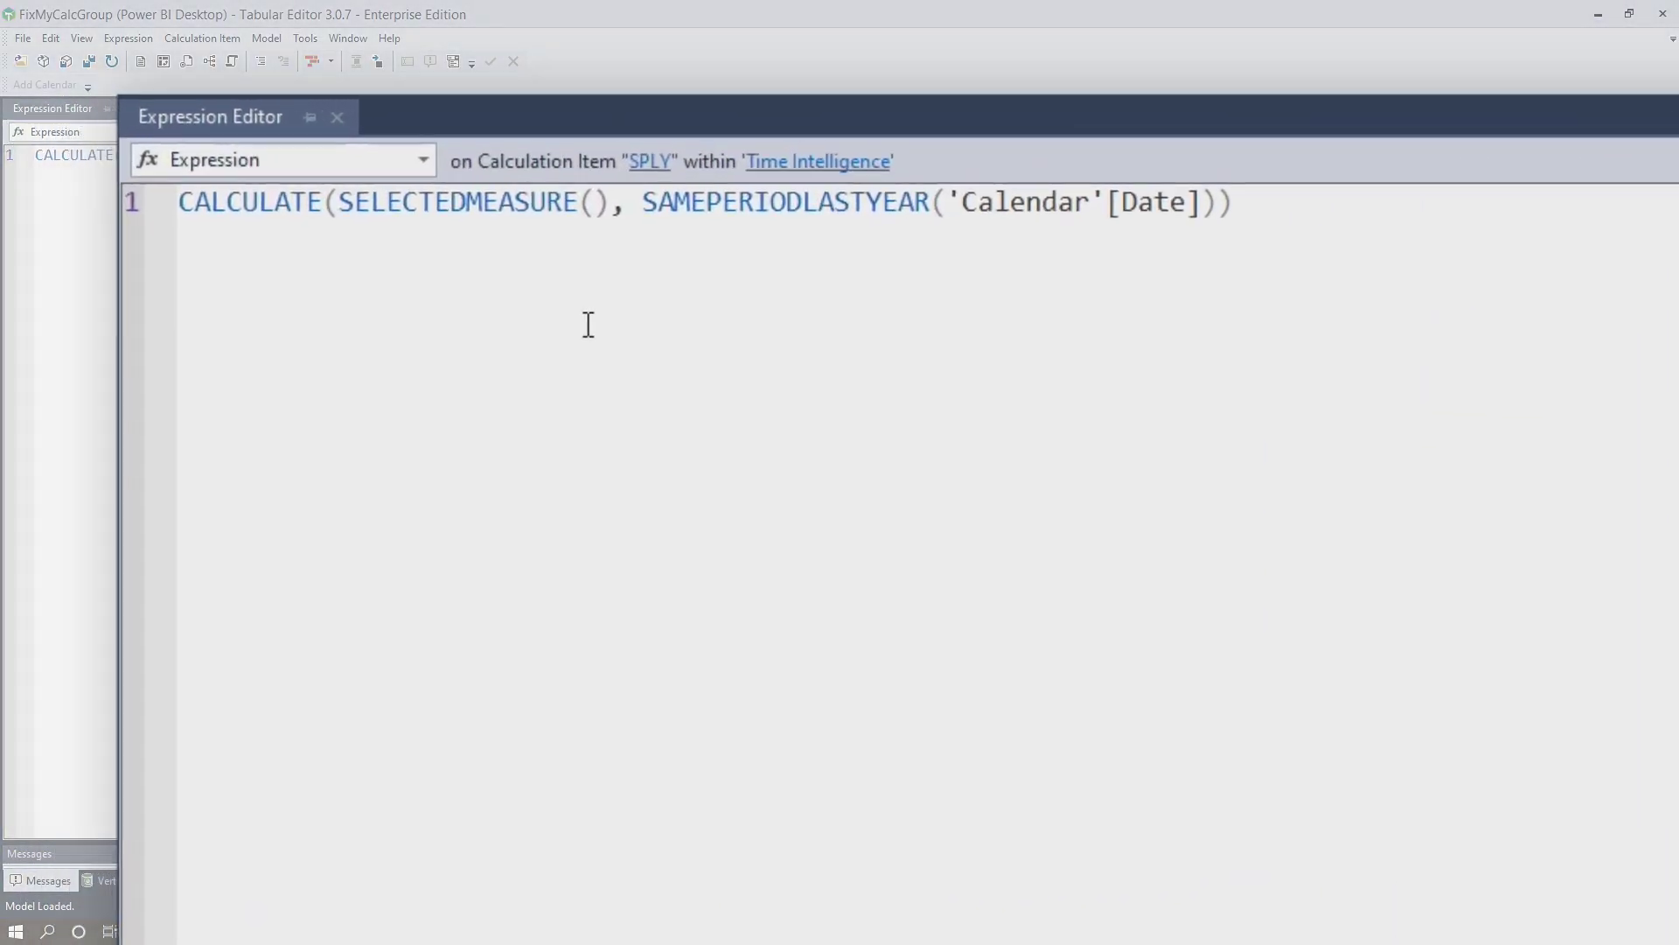
pyautogui.moveTo(689, 219); pyautogui.dragTo(390, 207)
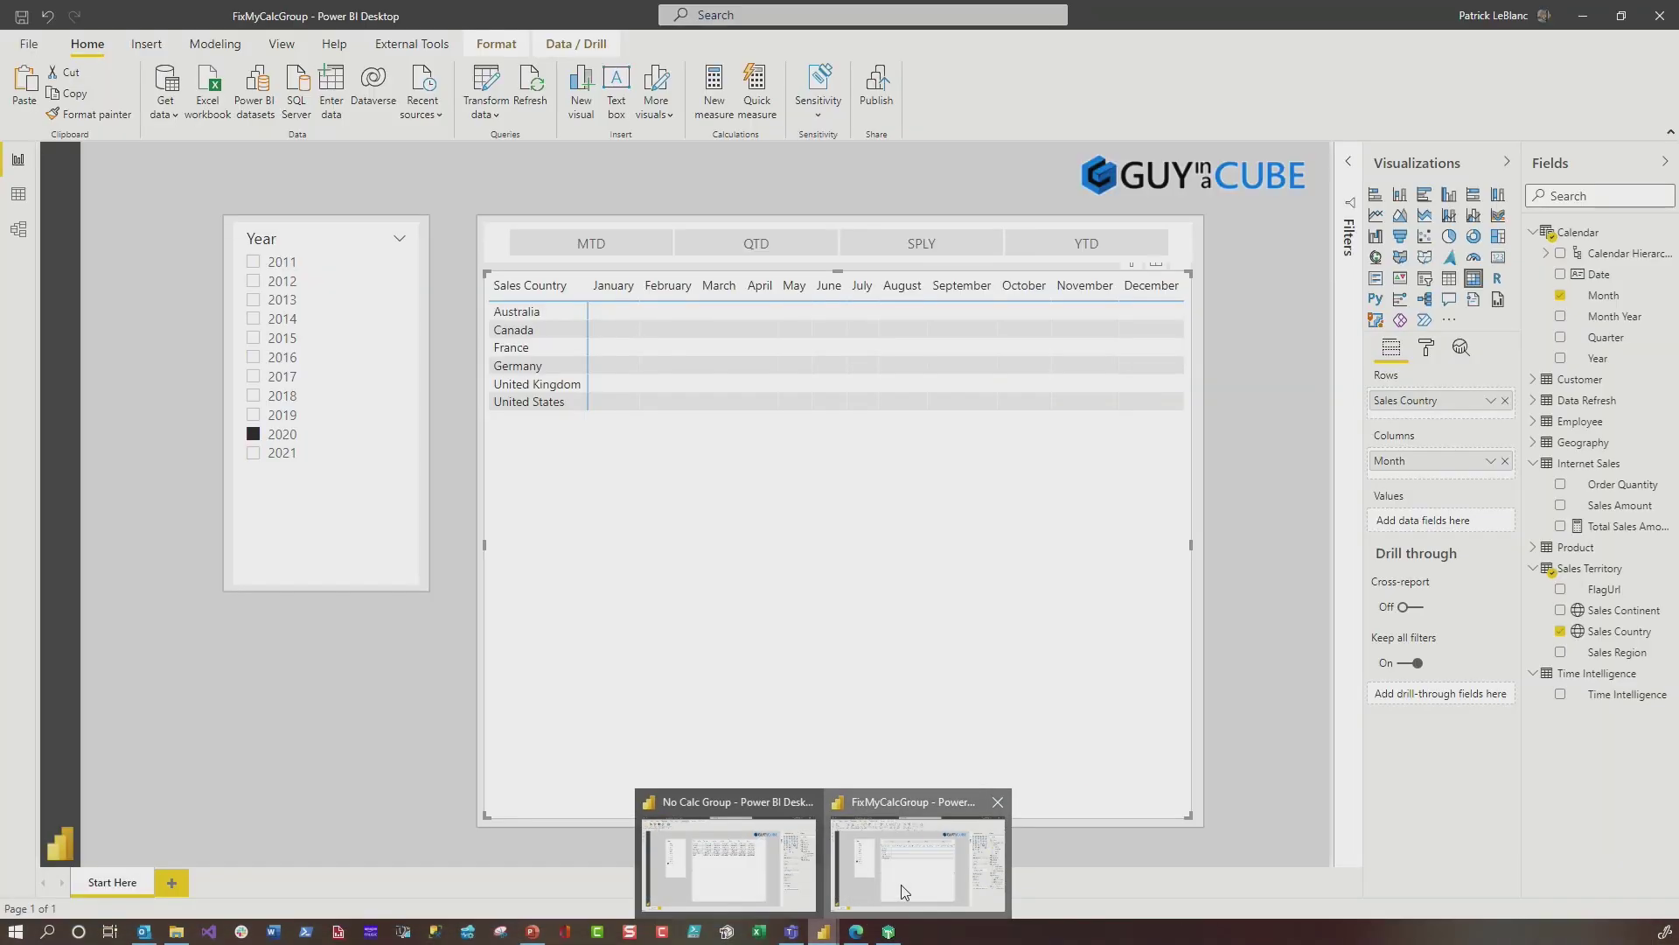
# - Back in Power BI, add Order Quantity to the matrix and expand then collapse Australia
pyautogui.click(712, 809)
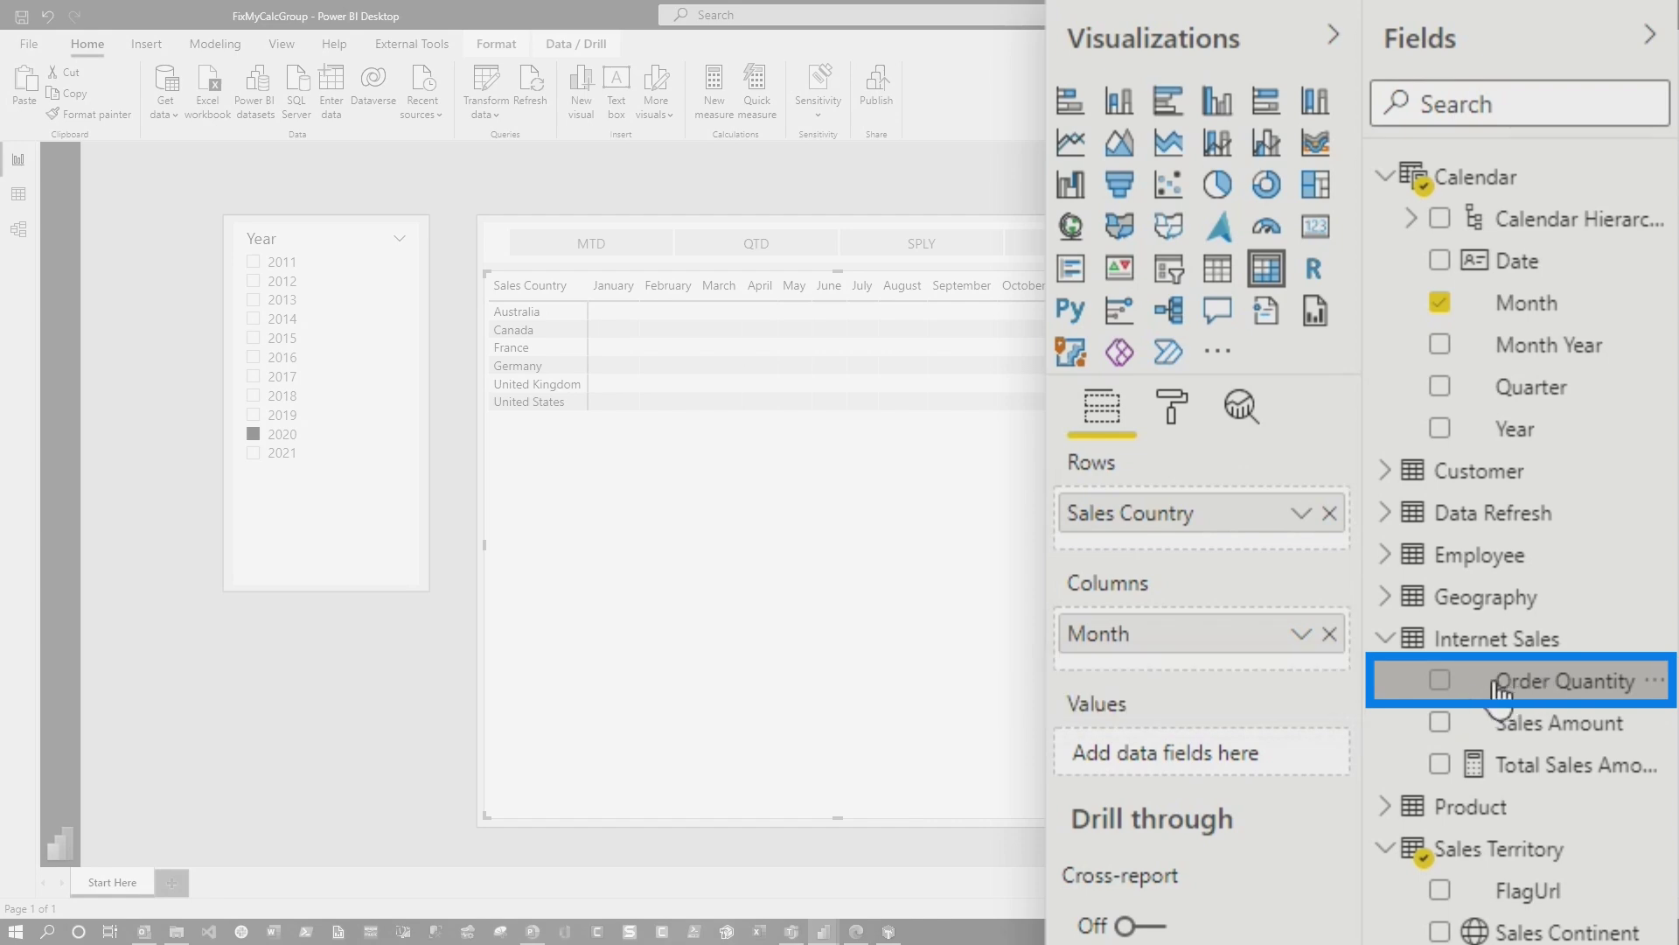
pyautogui.click(1441, 682)
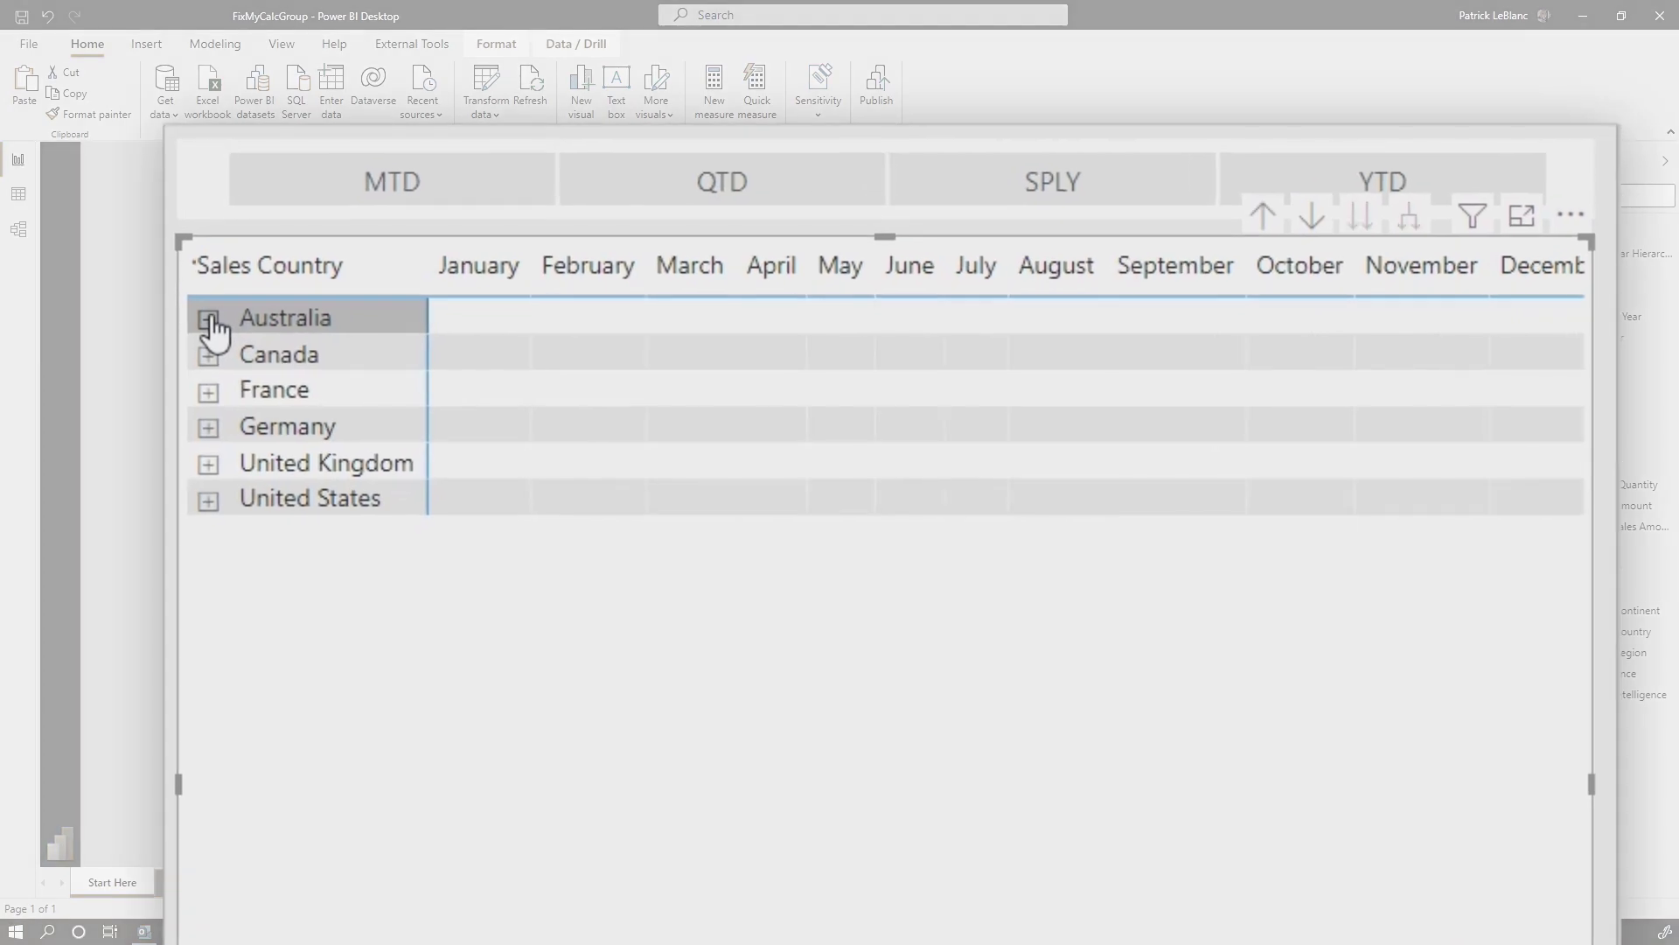
pyautogui.click(499, 312)
pyautogui.click(208, 320)
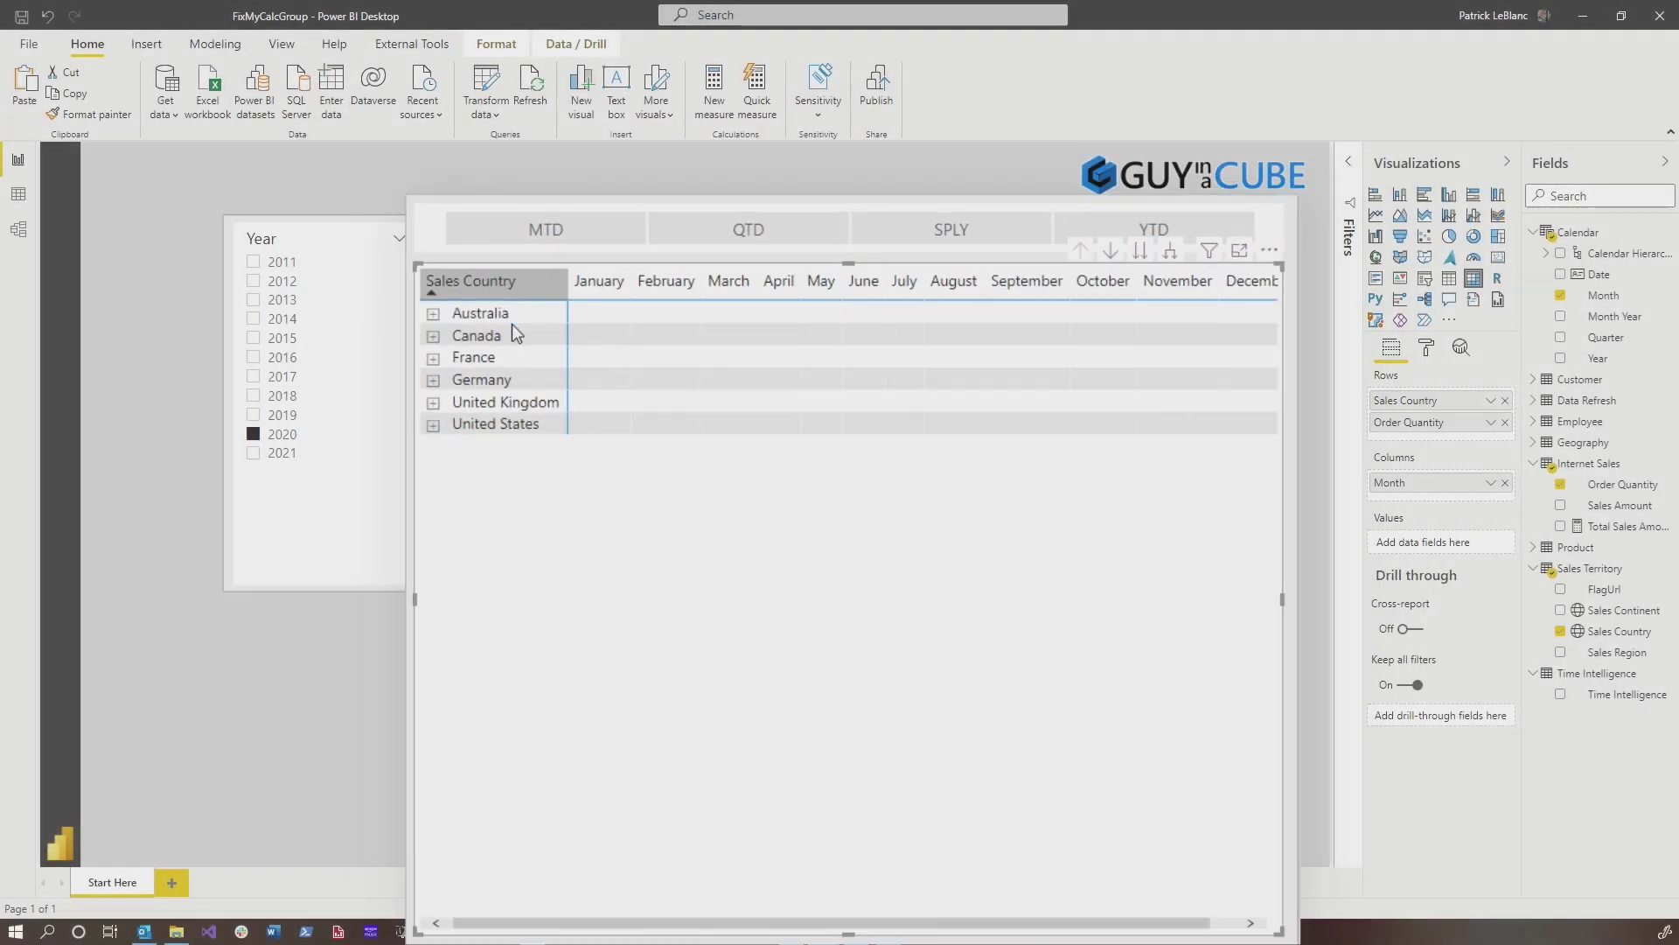
# - Try dropping Order Quantity and Sales Amount into Values, removing Order Quantity from Rows
pyautogui.moveTo(1415, 473); pyautogui.dragTo(1396, 620)
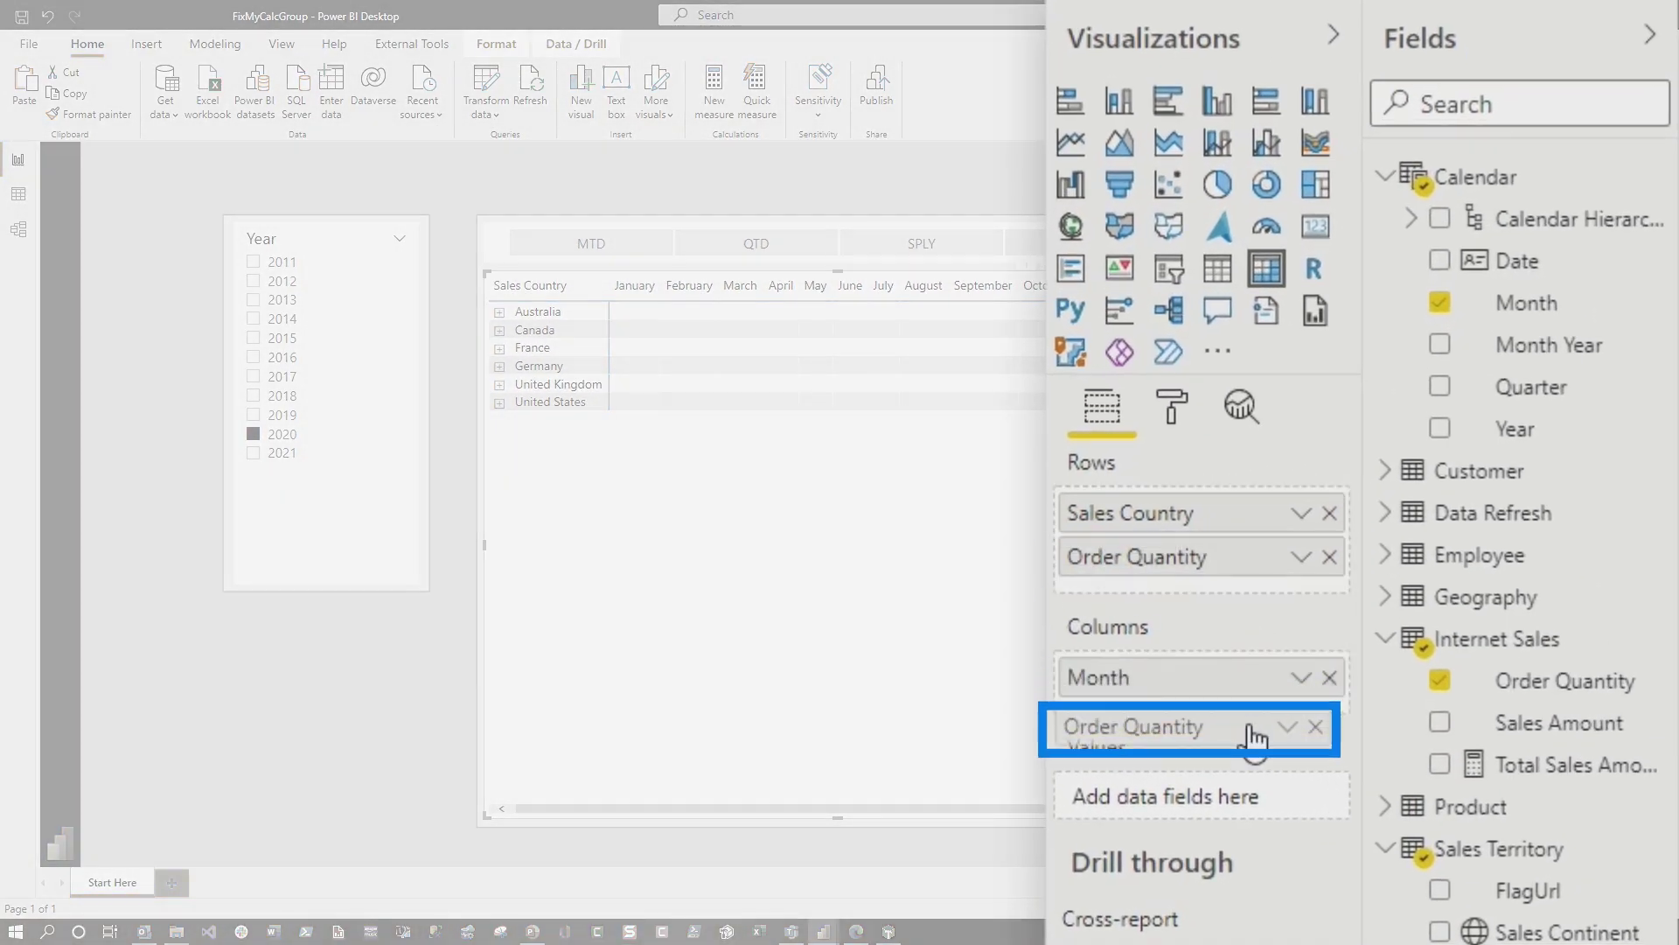
pyautogui.moveTo(1250, 801); pyautogui.dragTo(1254, 803)
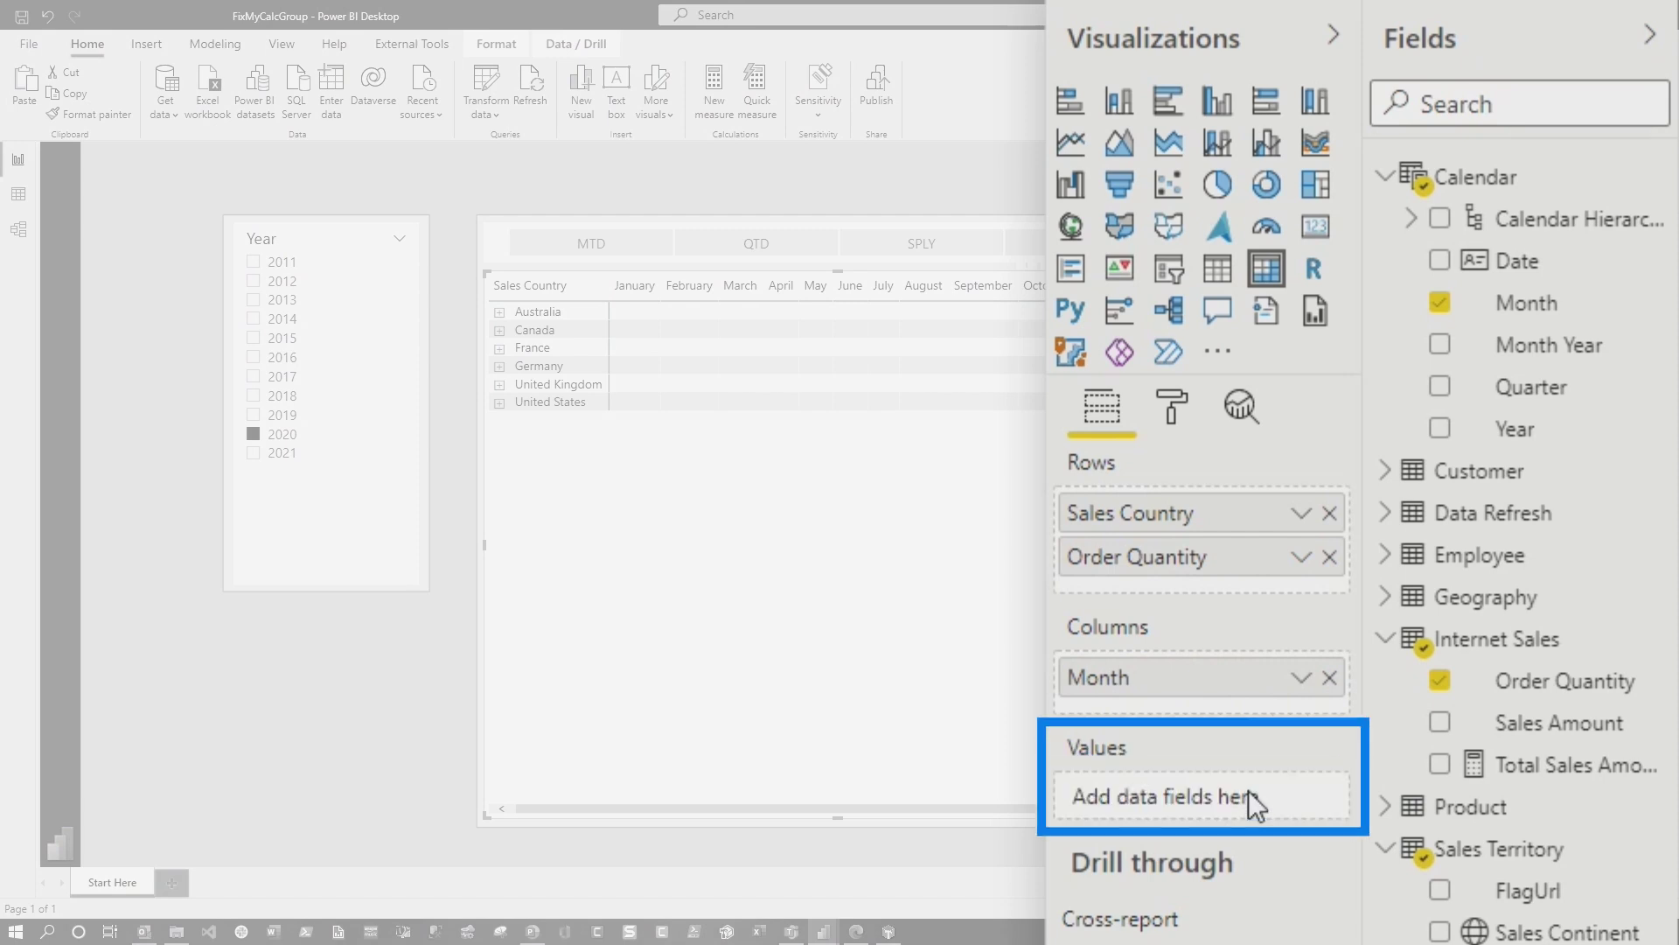
pyautogui.click(1330, 557)
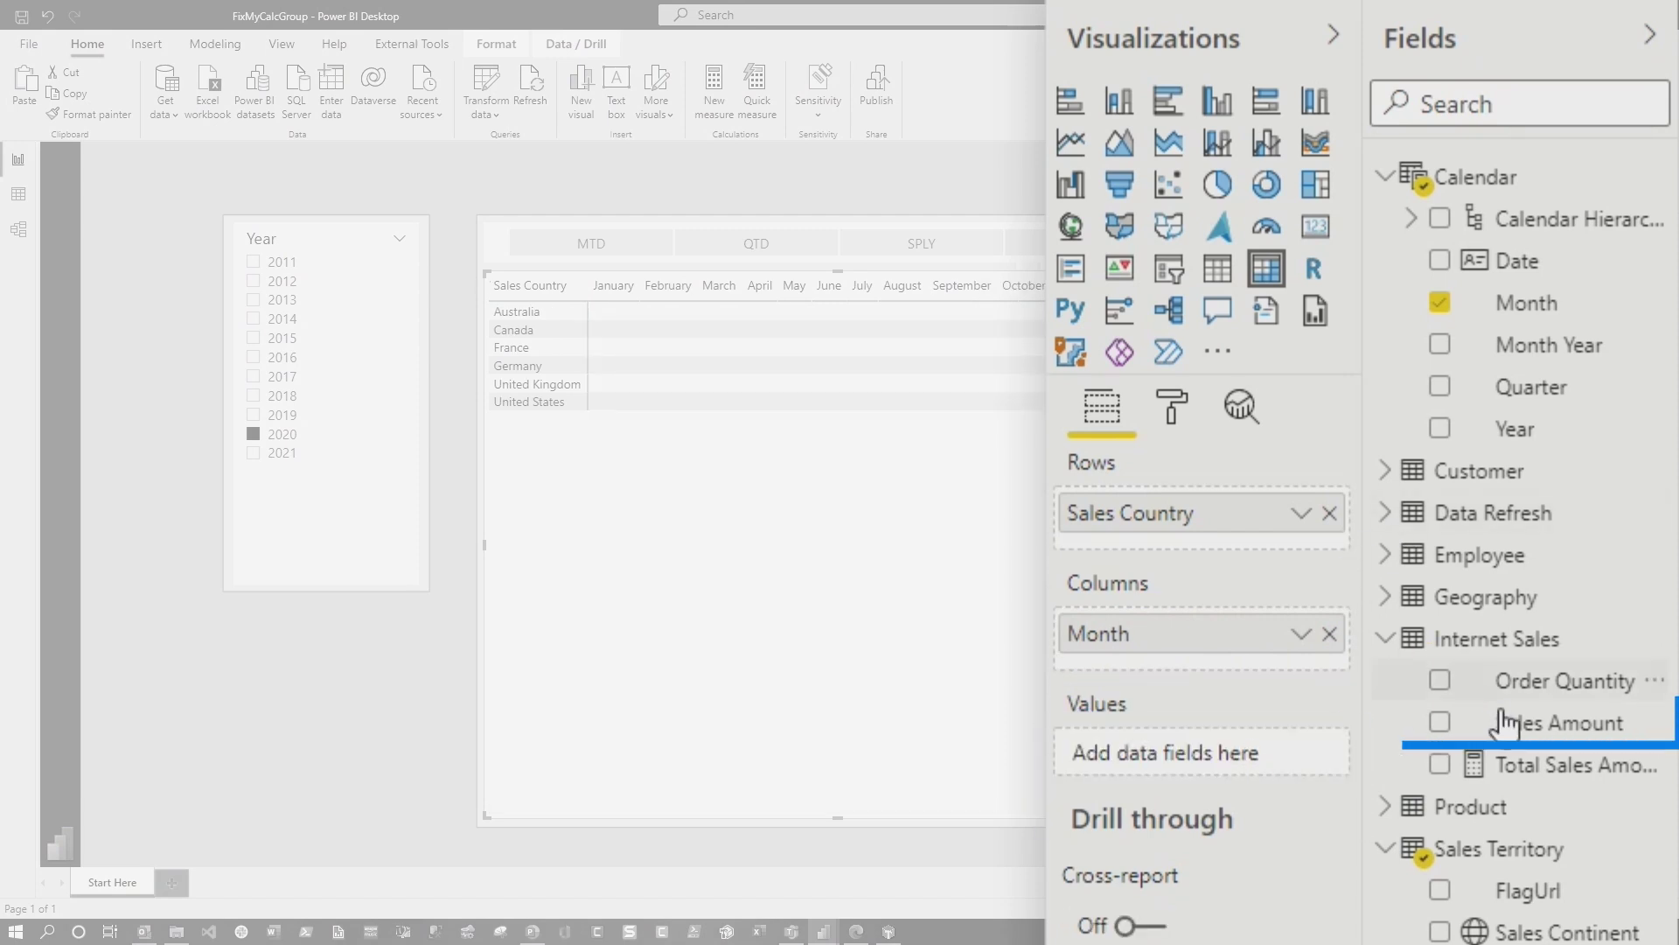
pyautogui.moveTo(1511, 726); pyautogui.dragTo(1185, 761)
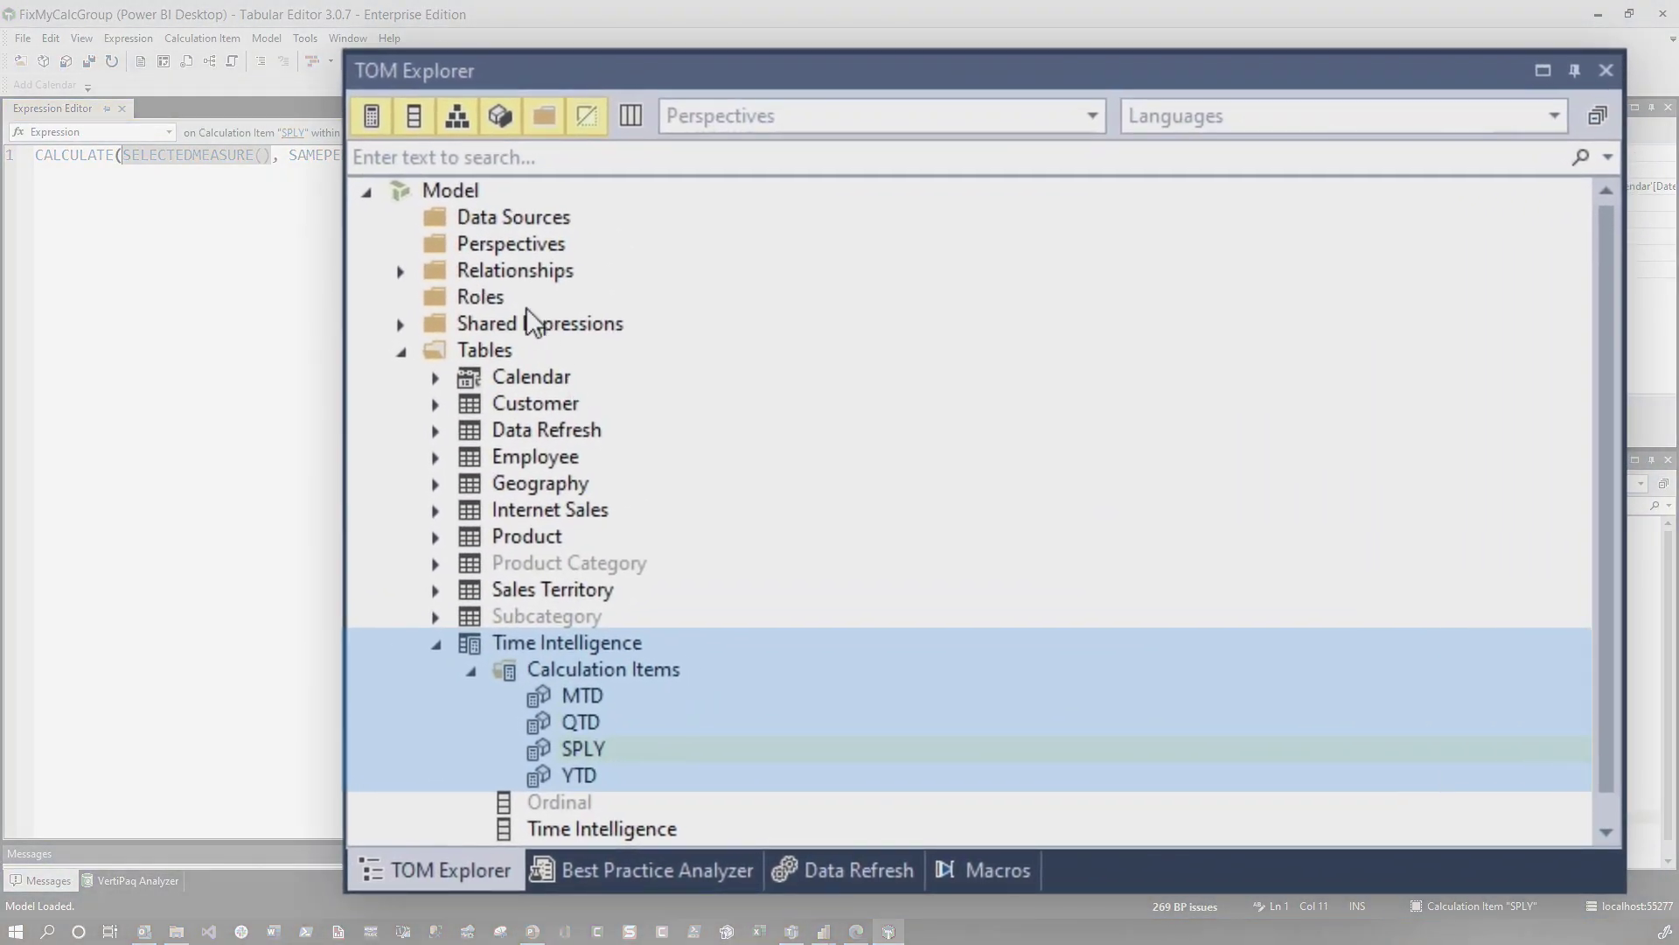
# - Bring up the Properties of the model in Tabular Editor's TOM Explorer
pyautogui.click(465, 187)
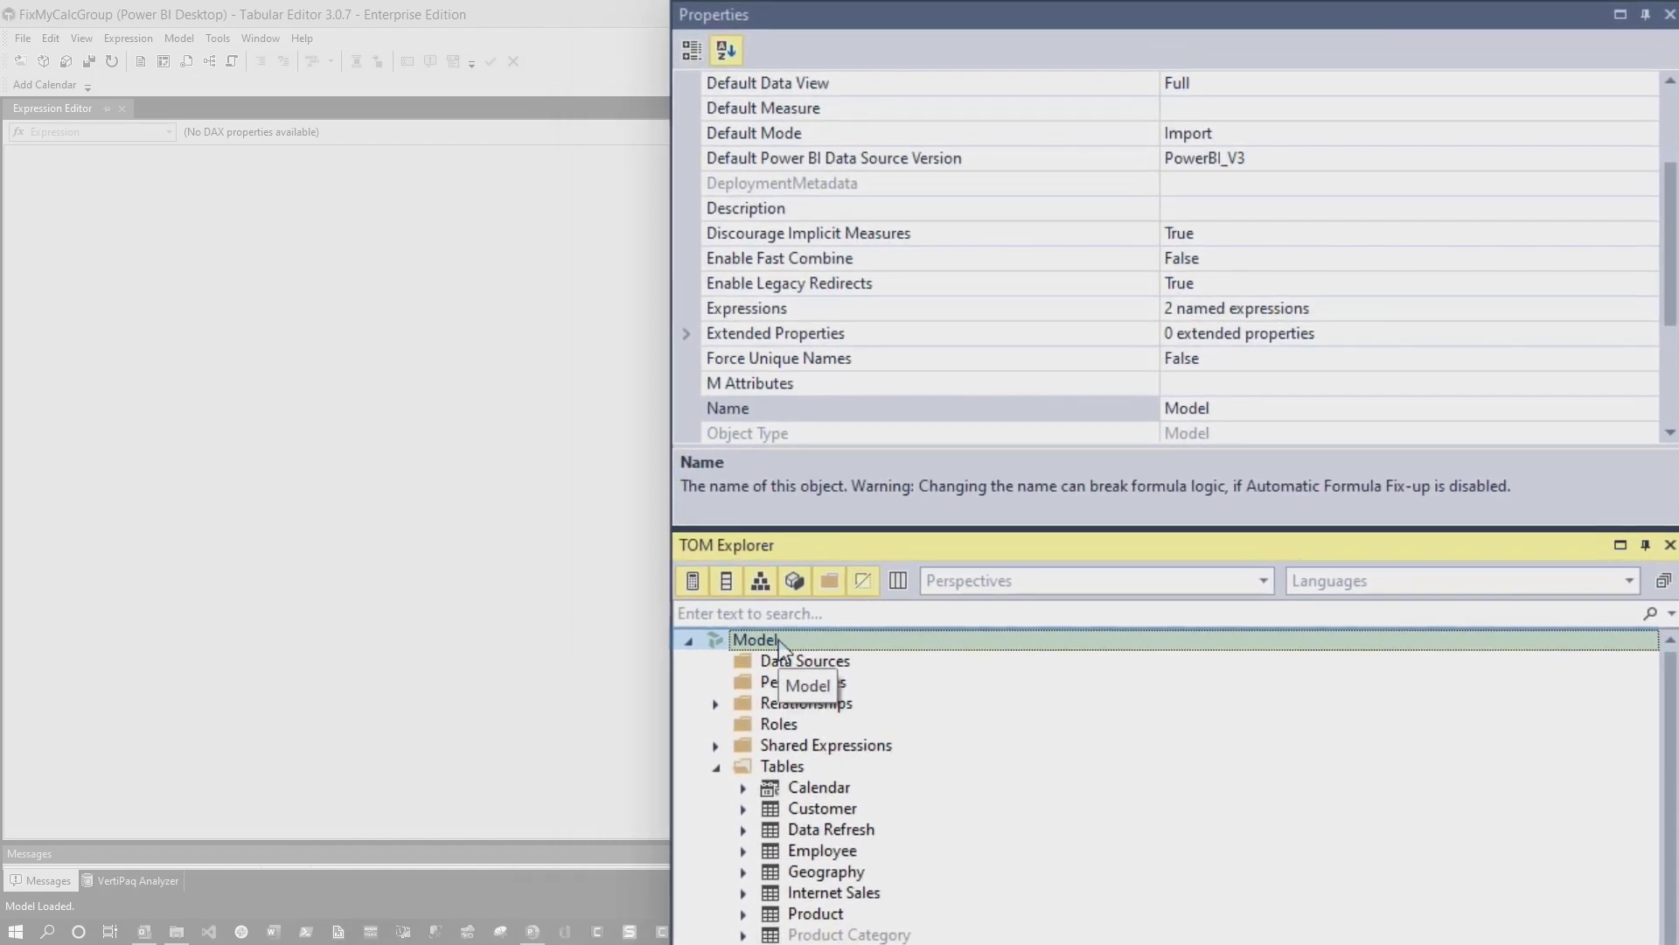
pyautogui.rightClick(778, 638)
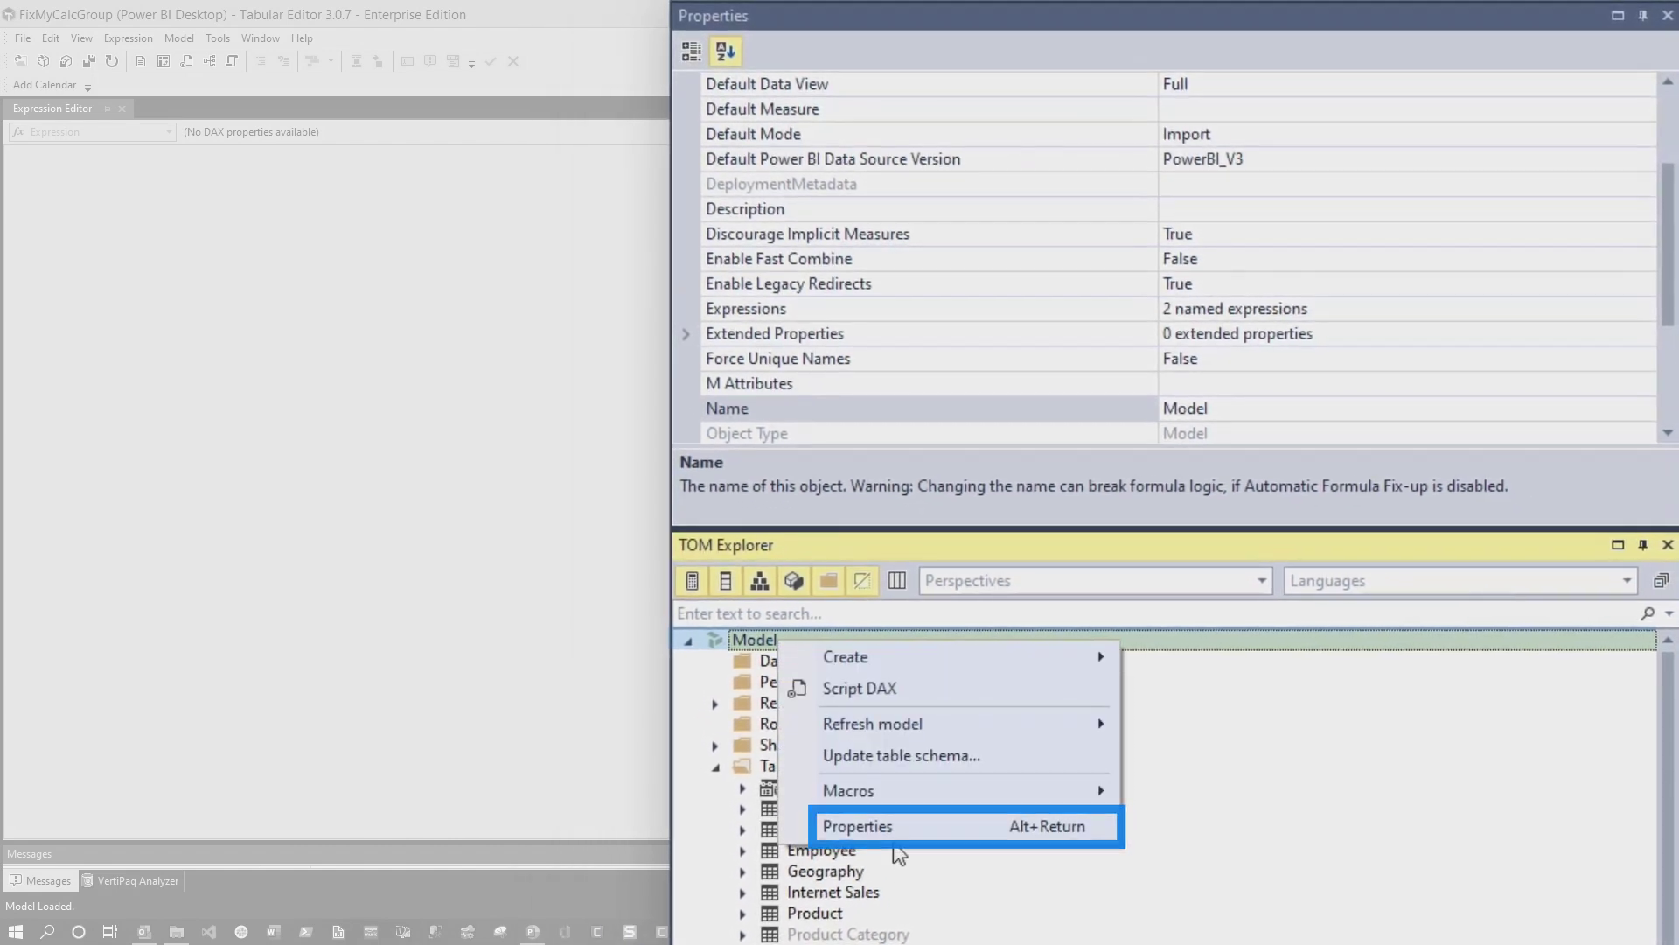
pyautogui.click(857, 826)
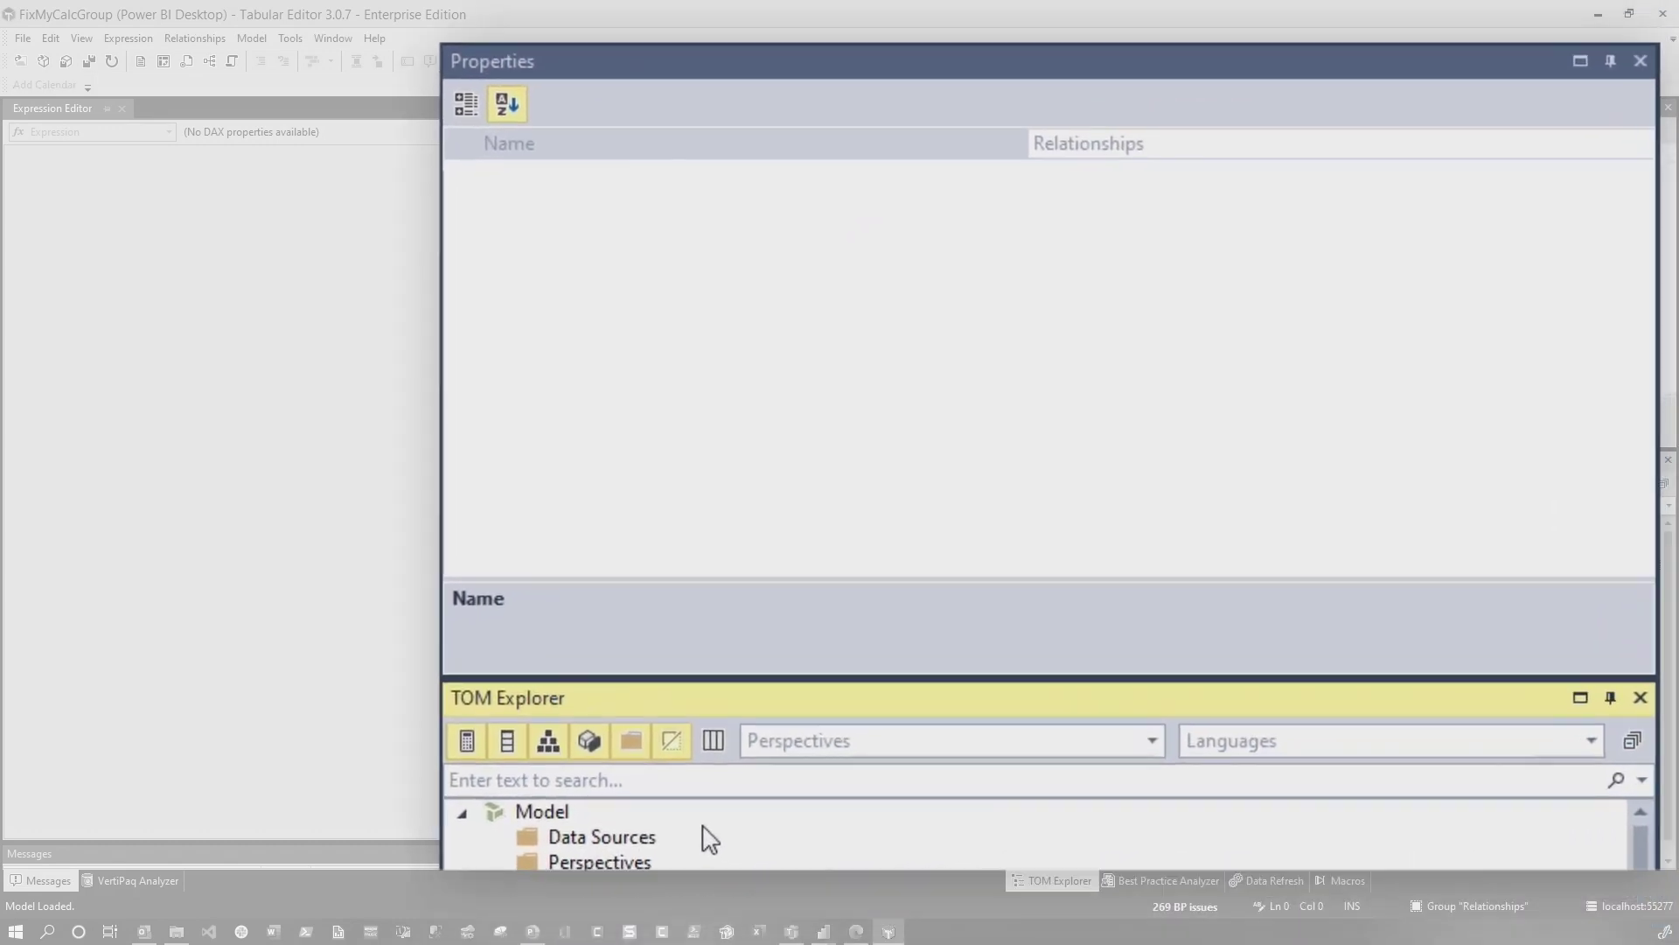
pyautogui.click(708, 838)
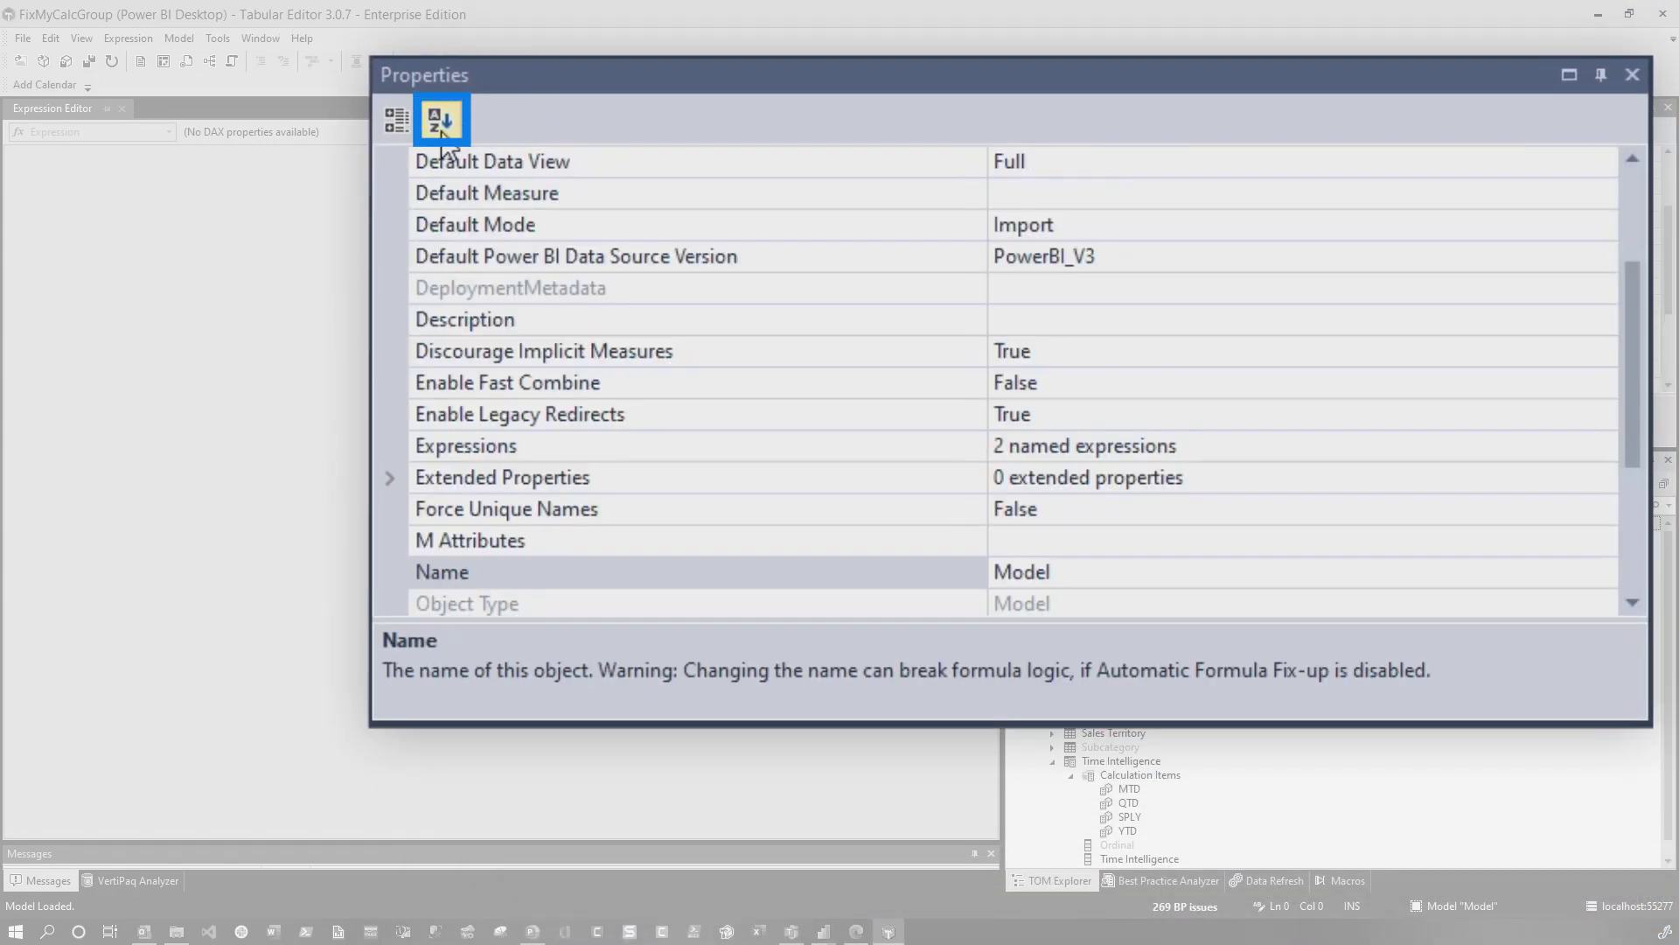
# - Sort the model properties alphabetically and open the Discourage Implicit Measures value list
pyautogui.click(397, 120)
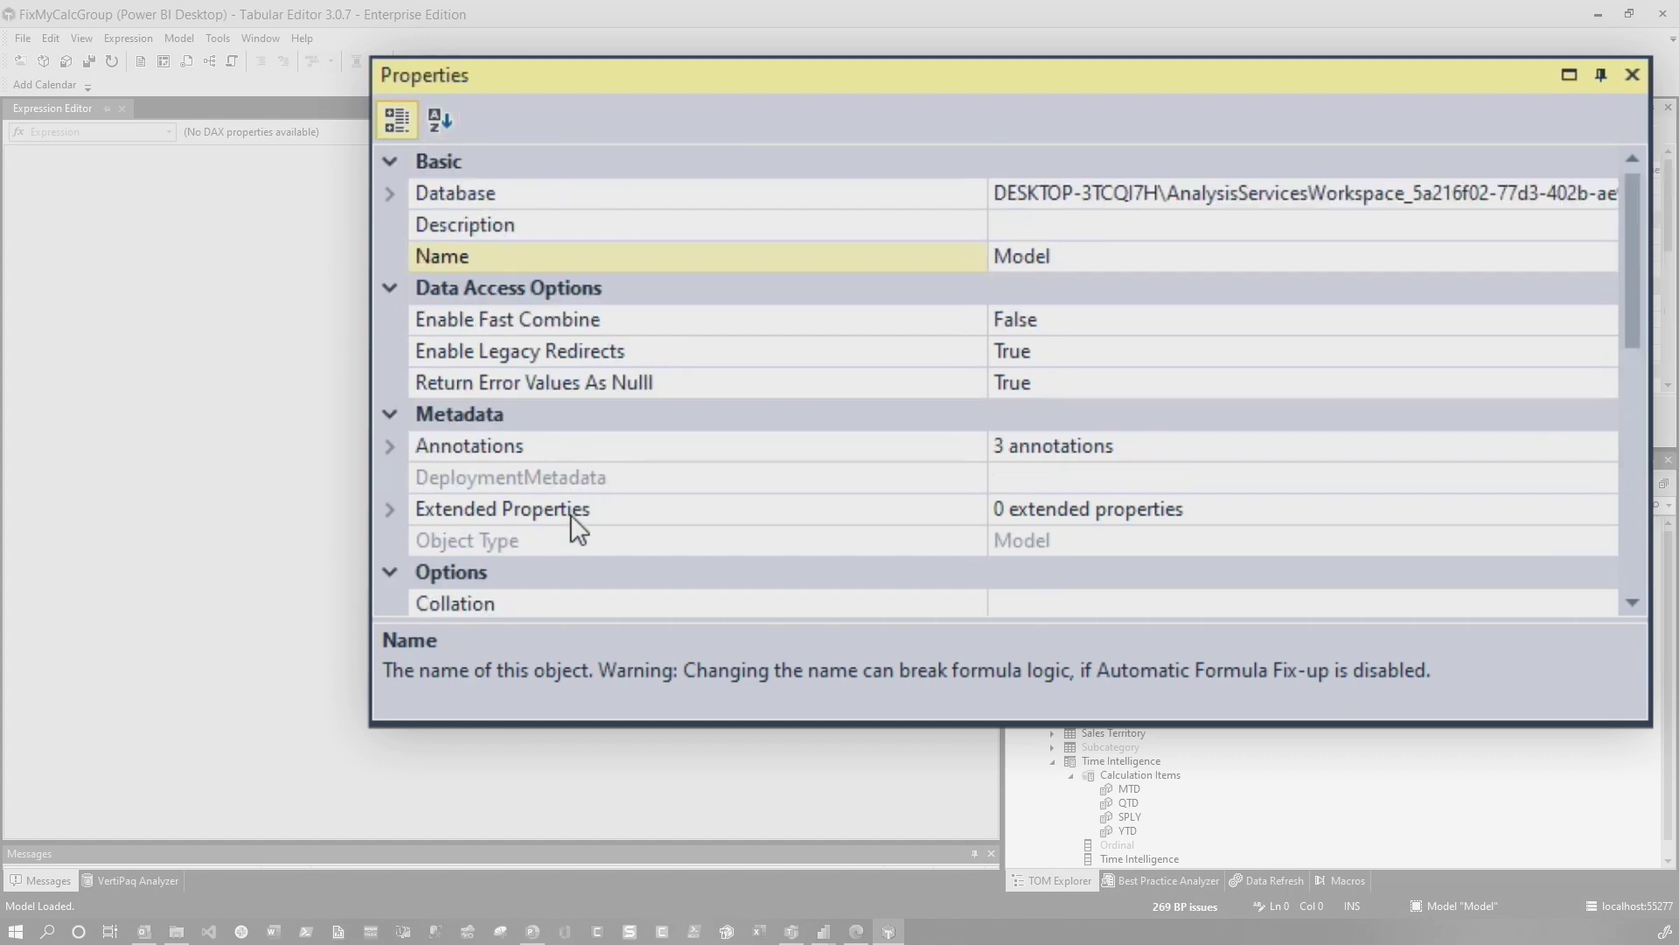
pyautogui.click(440, 120)
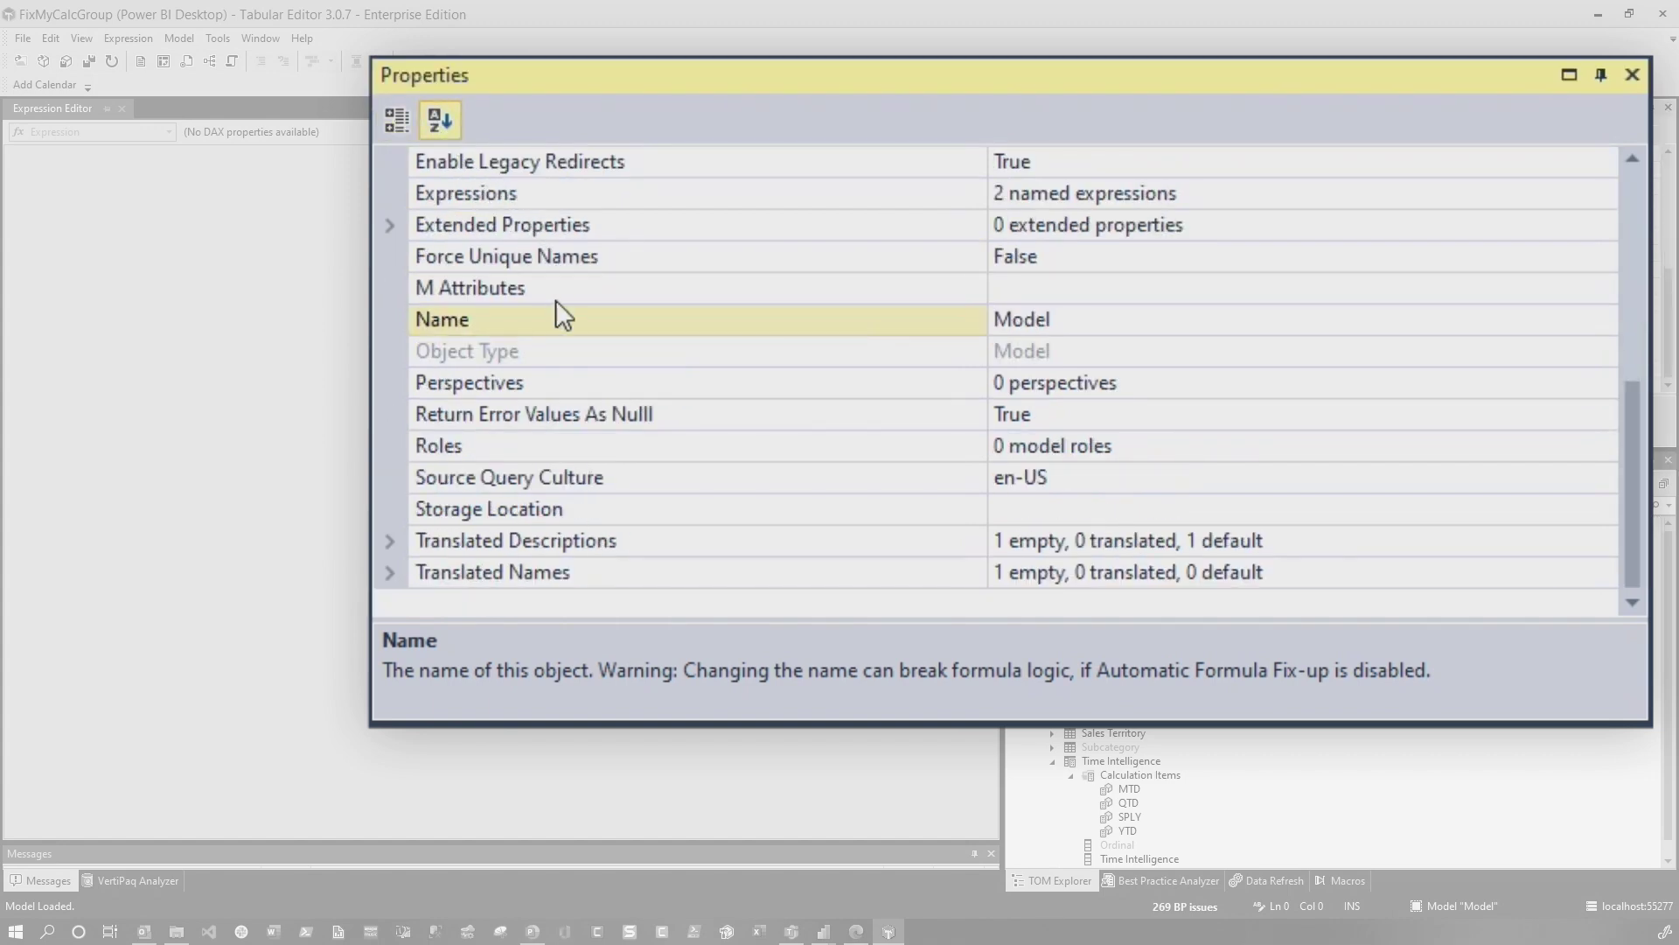
pyautogui.scroll(2, 554, 301)
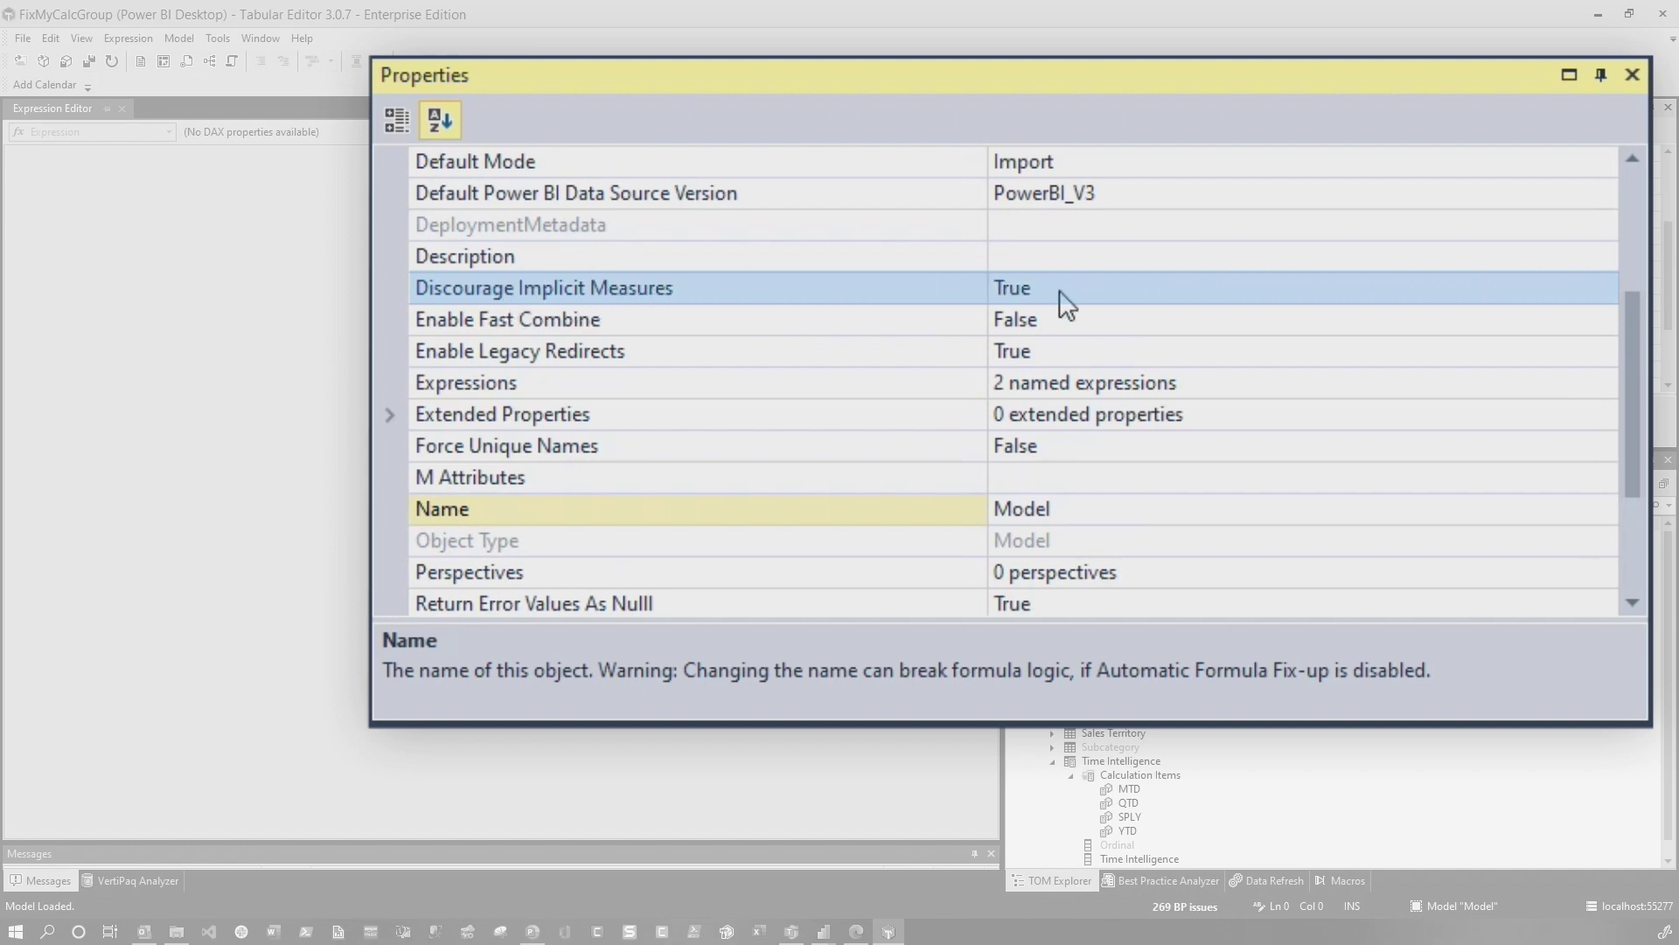
pyautogui.click(1184, 300)
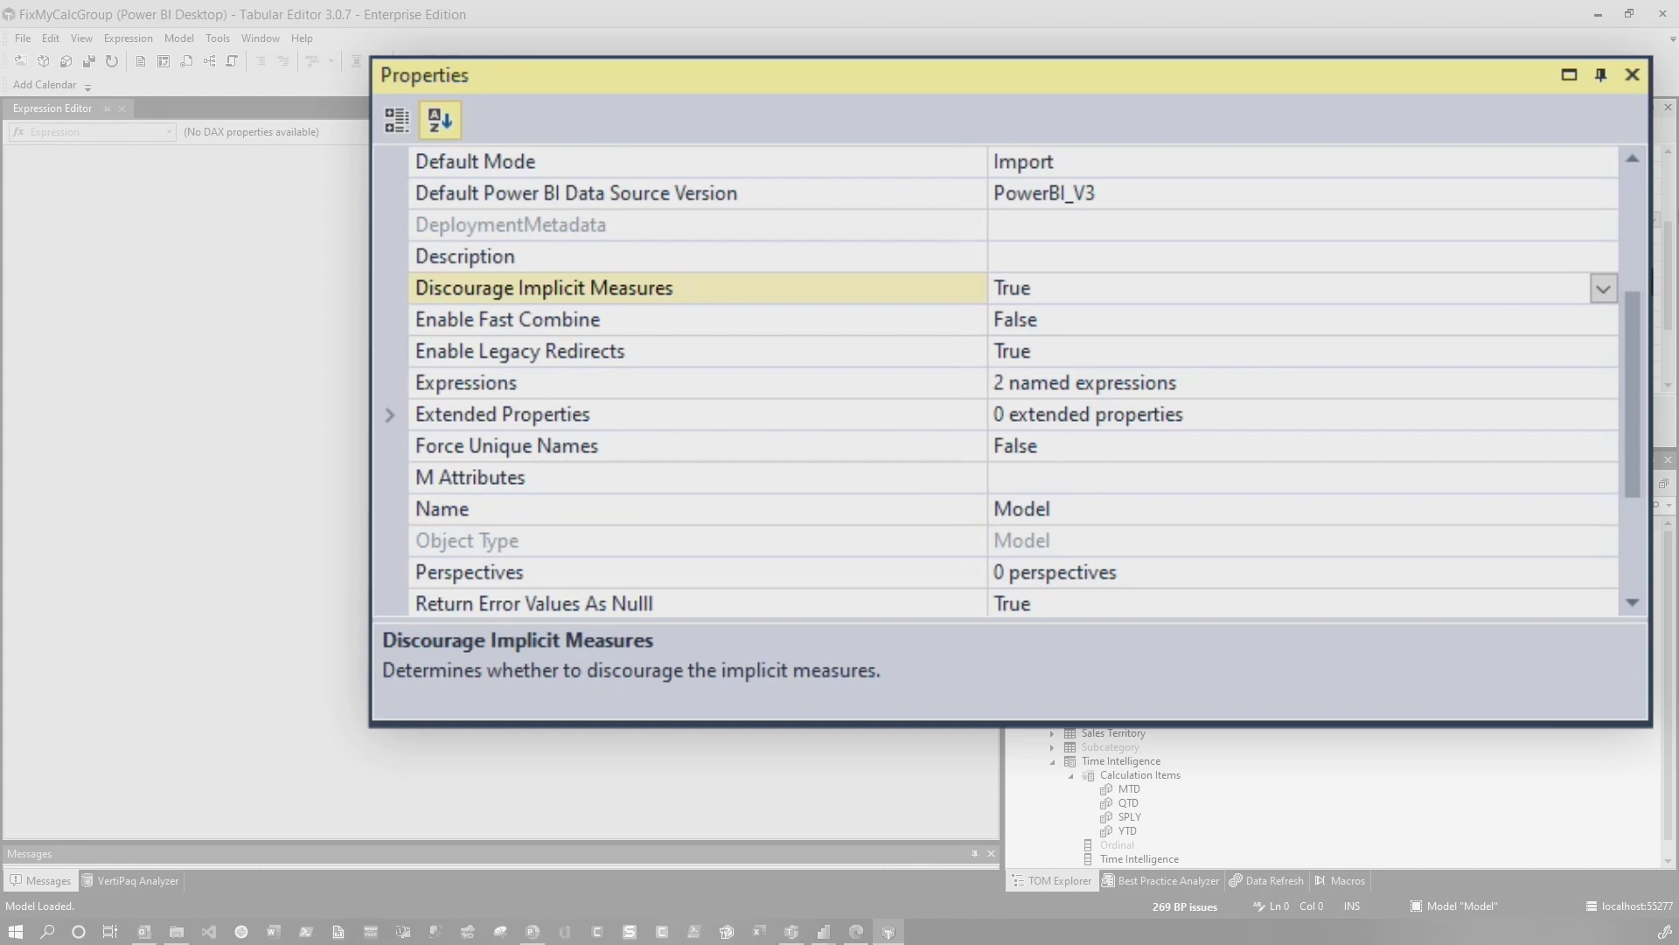
pyautogui.click(1597, 294)
# - Attempt Discourage Implicit Measures = False and read why calculation groups block it
pyautogui.click(1032, 341)
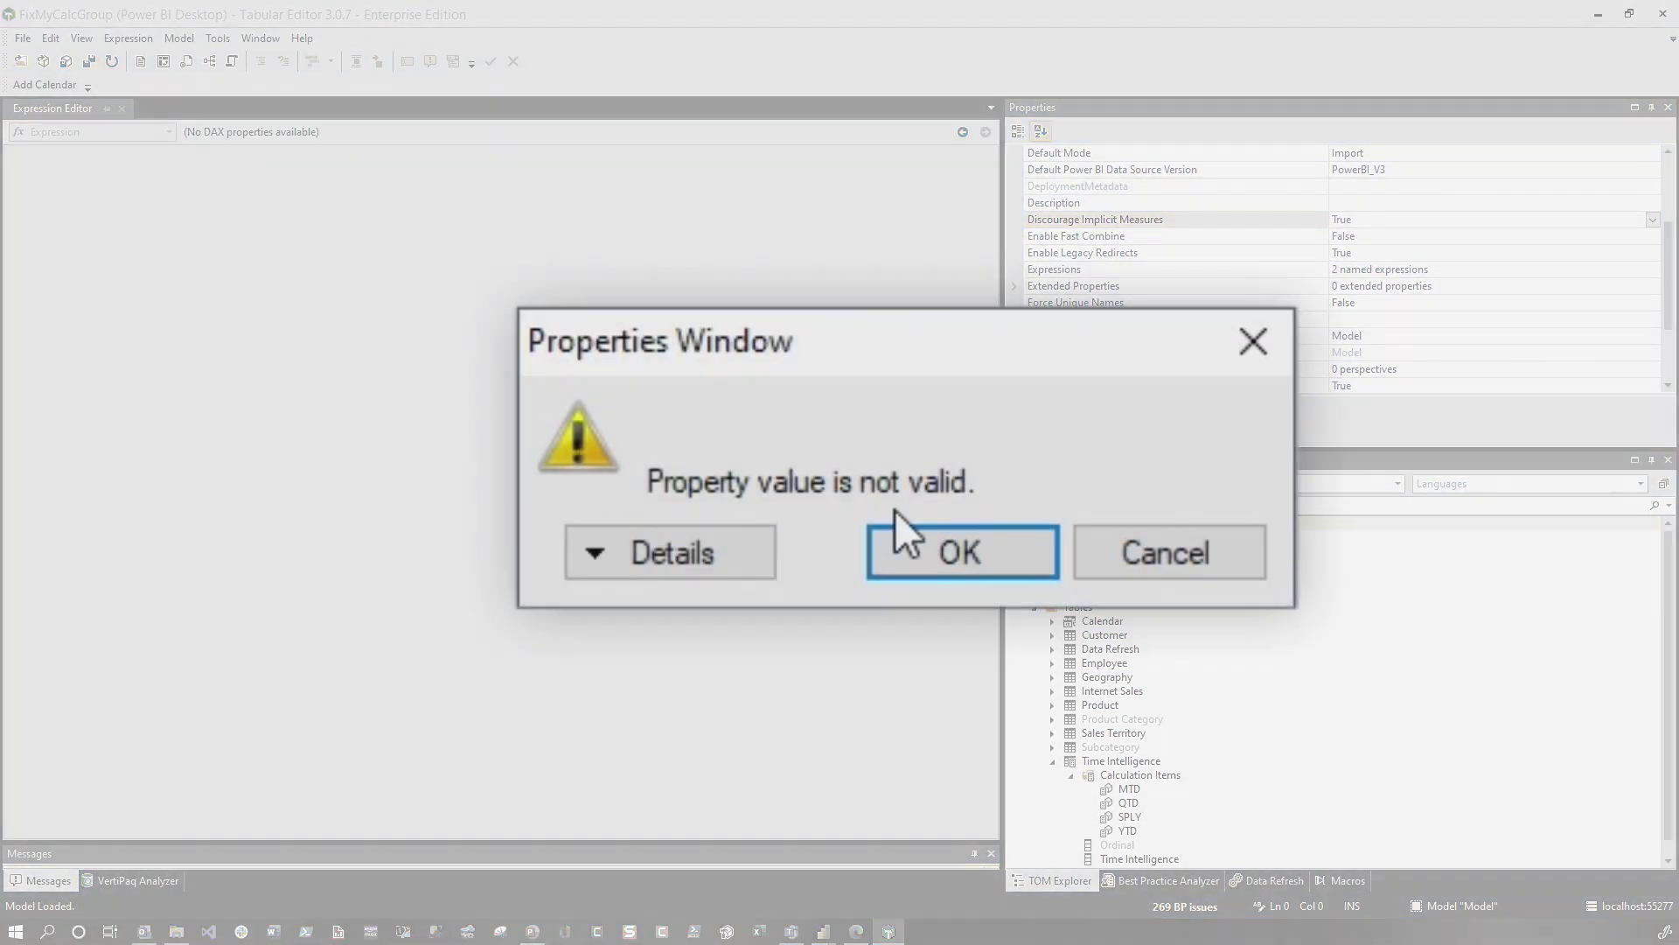
pyautogui.click(739, 553)
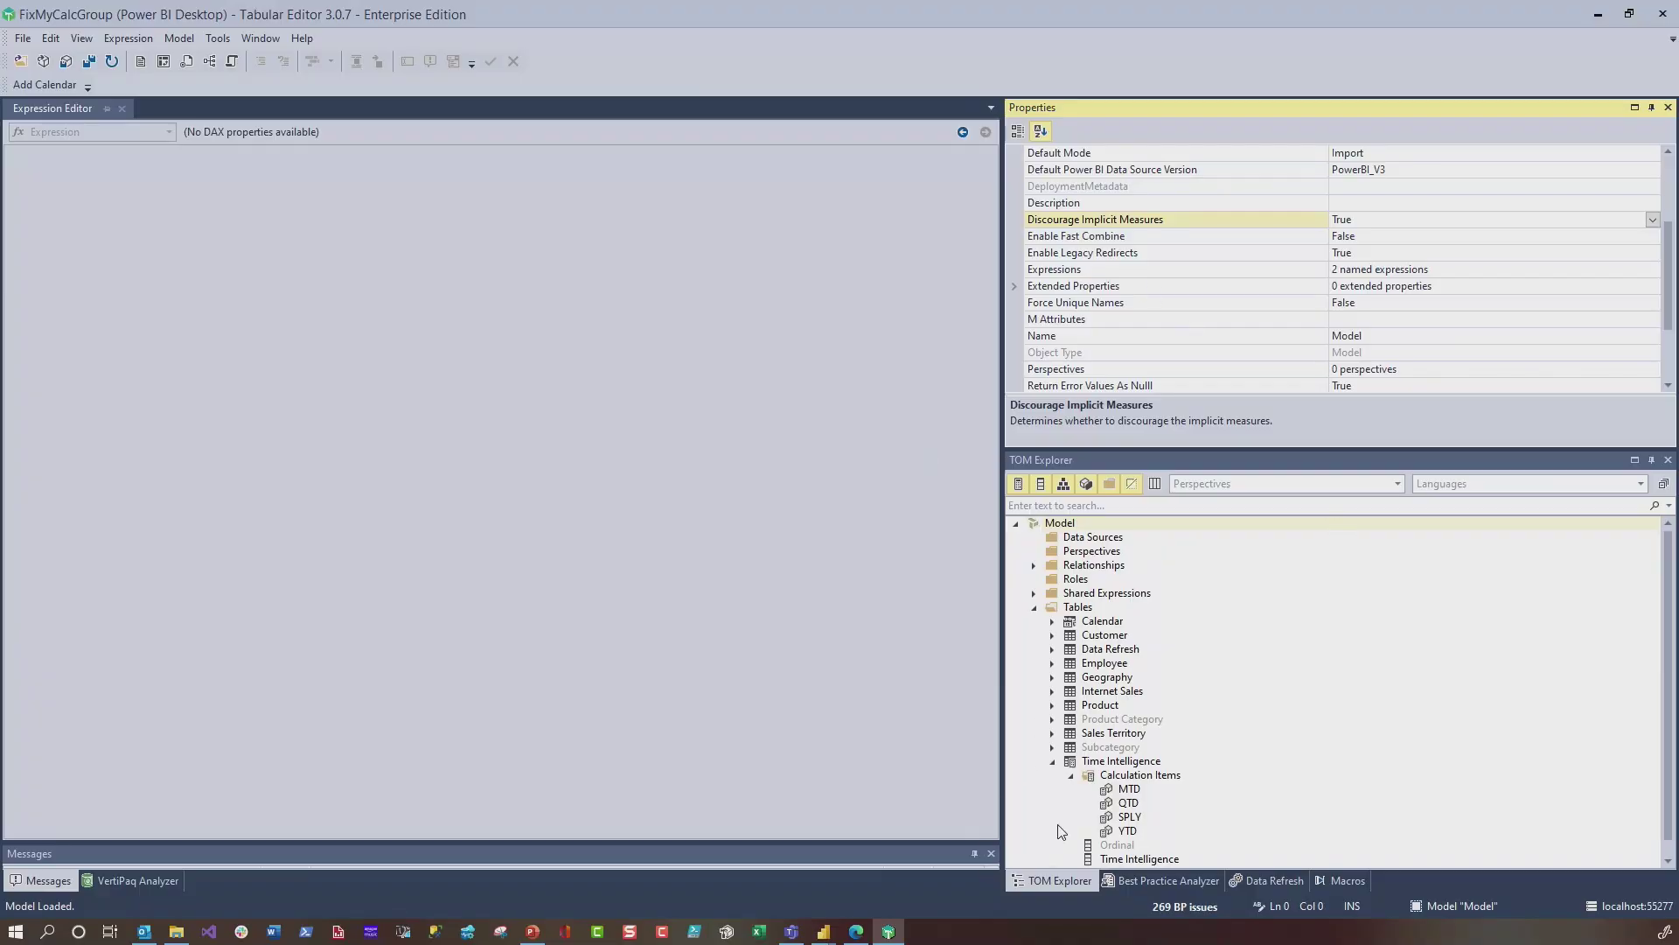
pyautogui.click(834, 935)
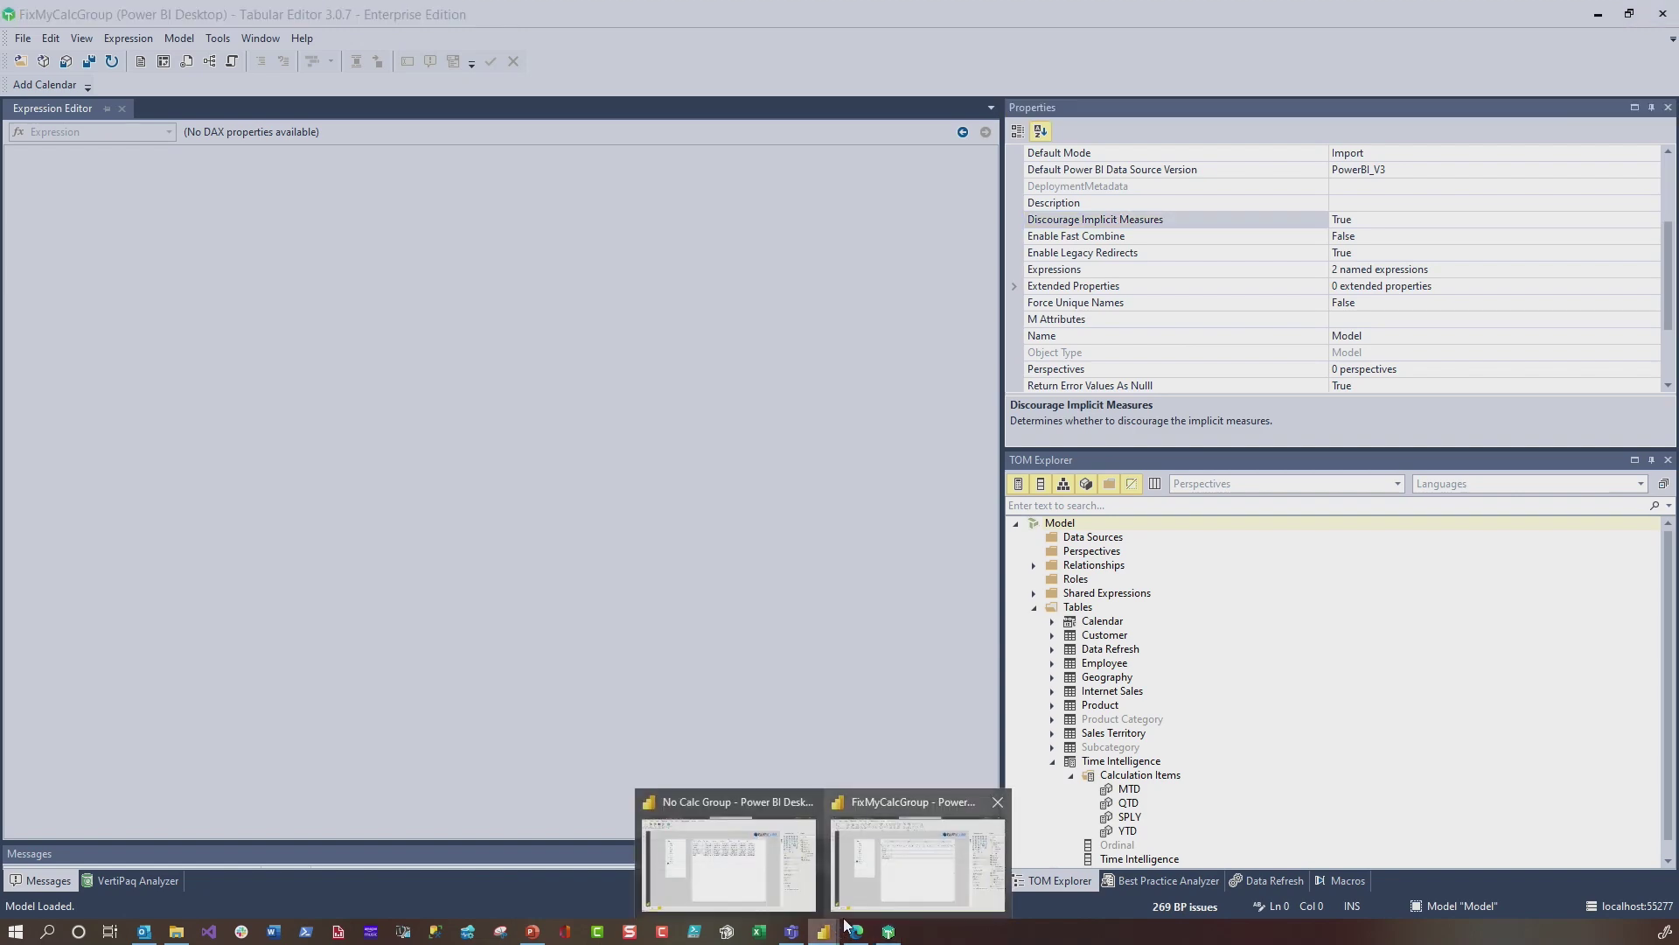
# - In the FixMyCalcGroup report, put the Total Sales Amount measure into the matrix Values
pyautogui.click(873, 894)
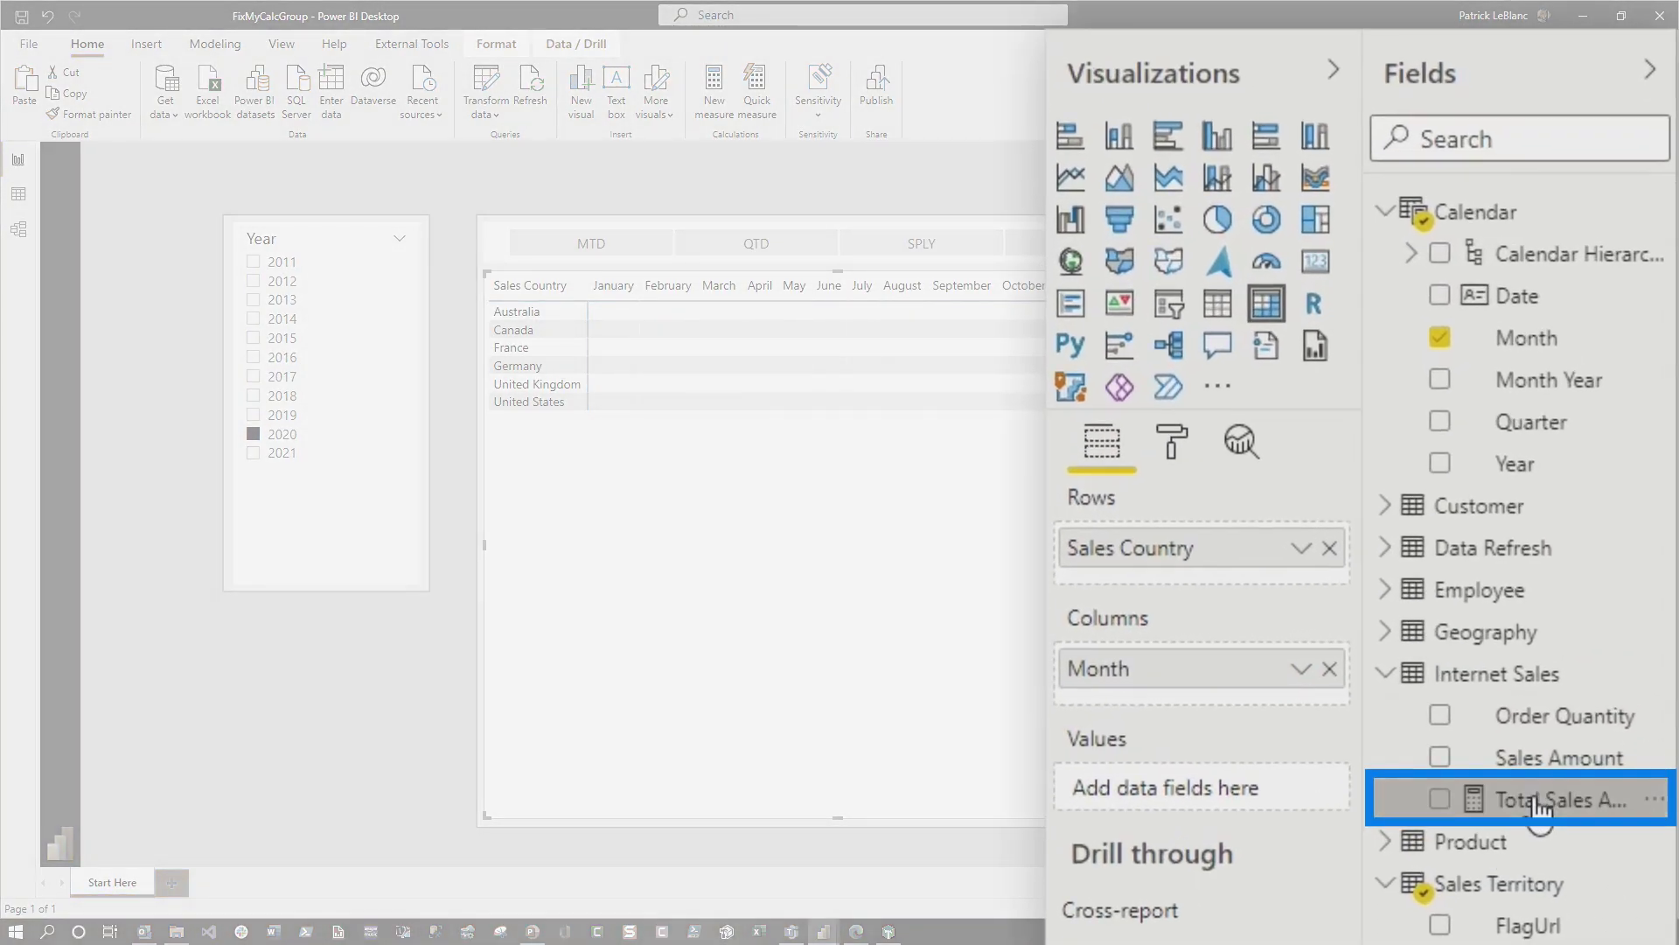
pyautogui.click(1539, 592)
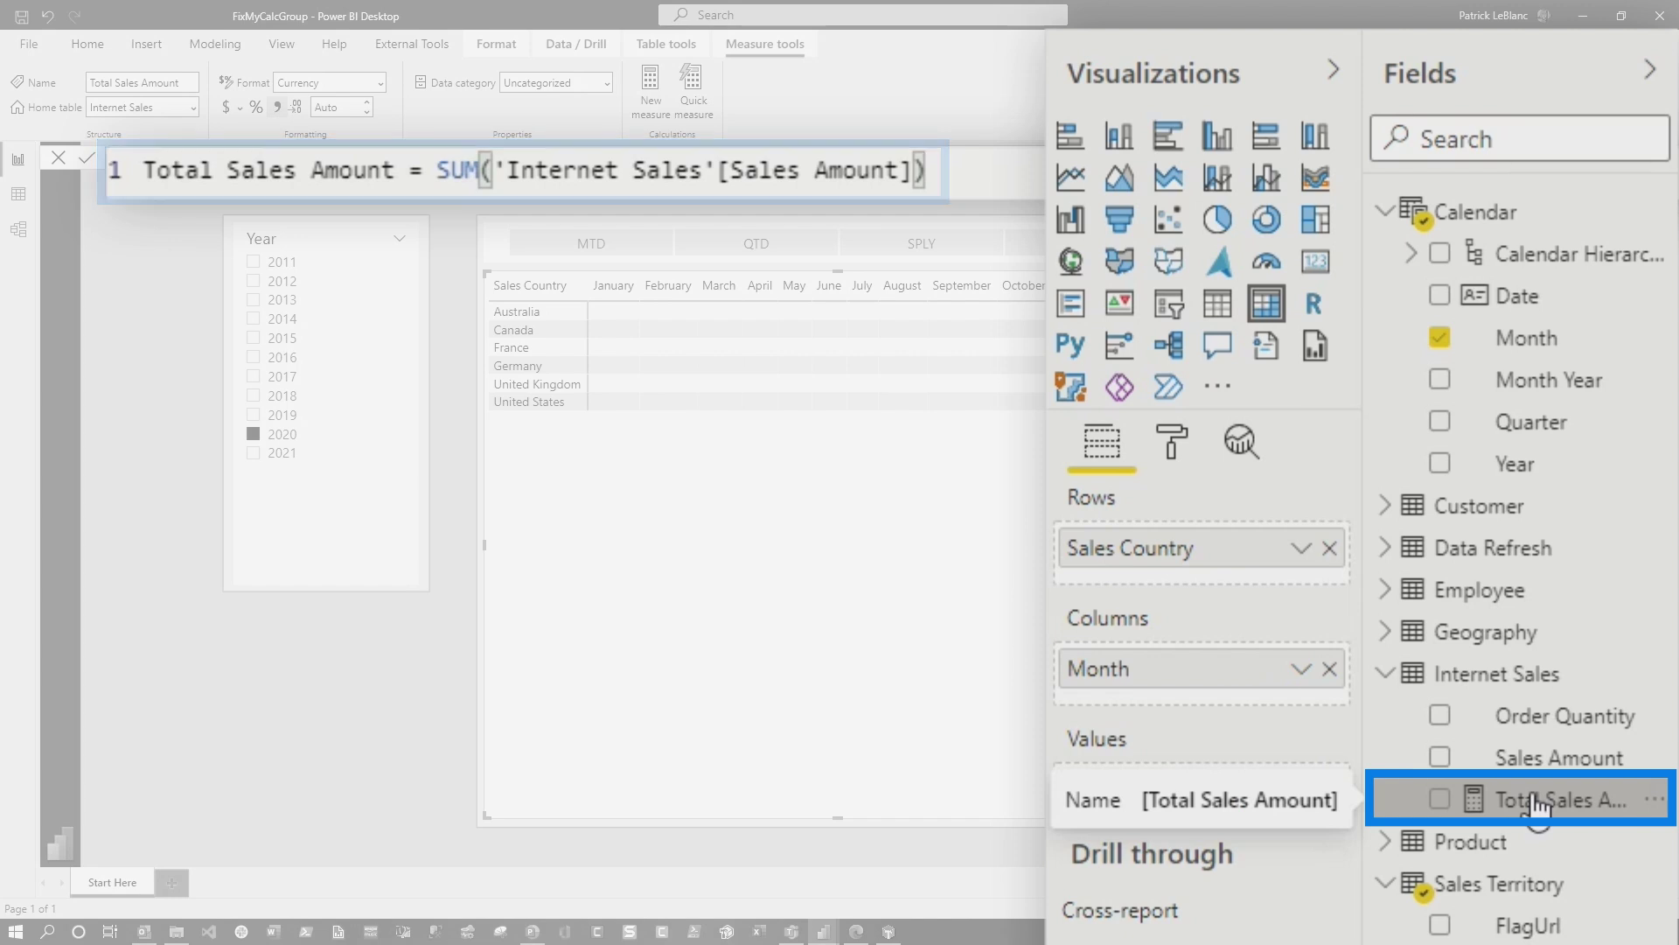
pyautogui.moveTo(1605, 809); pyautogui.dragTo(1267, 799)
pyautogui.click(1330, 791)
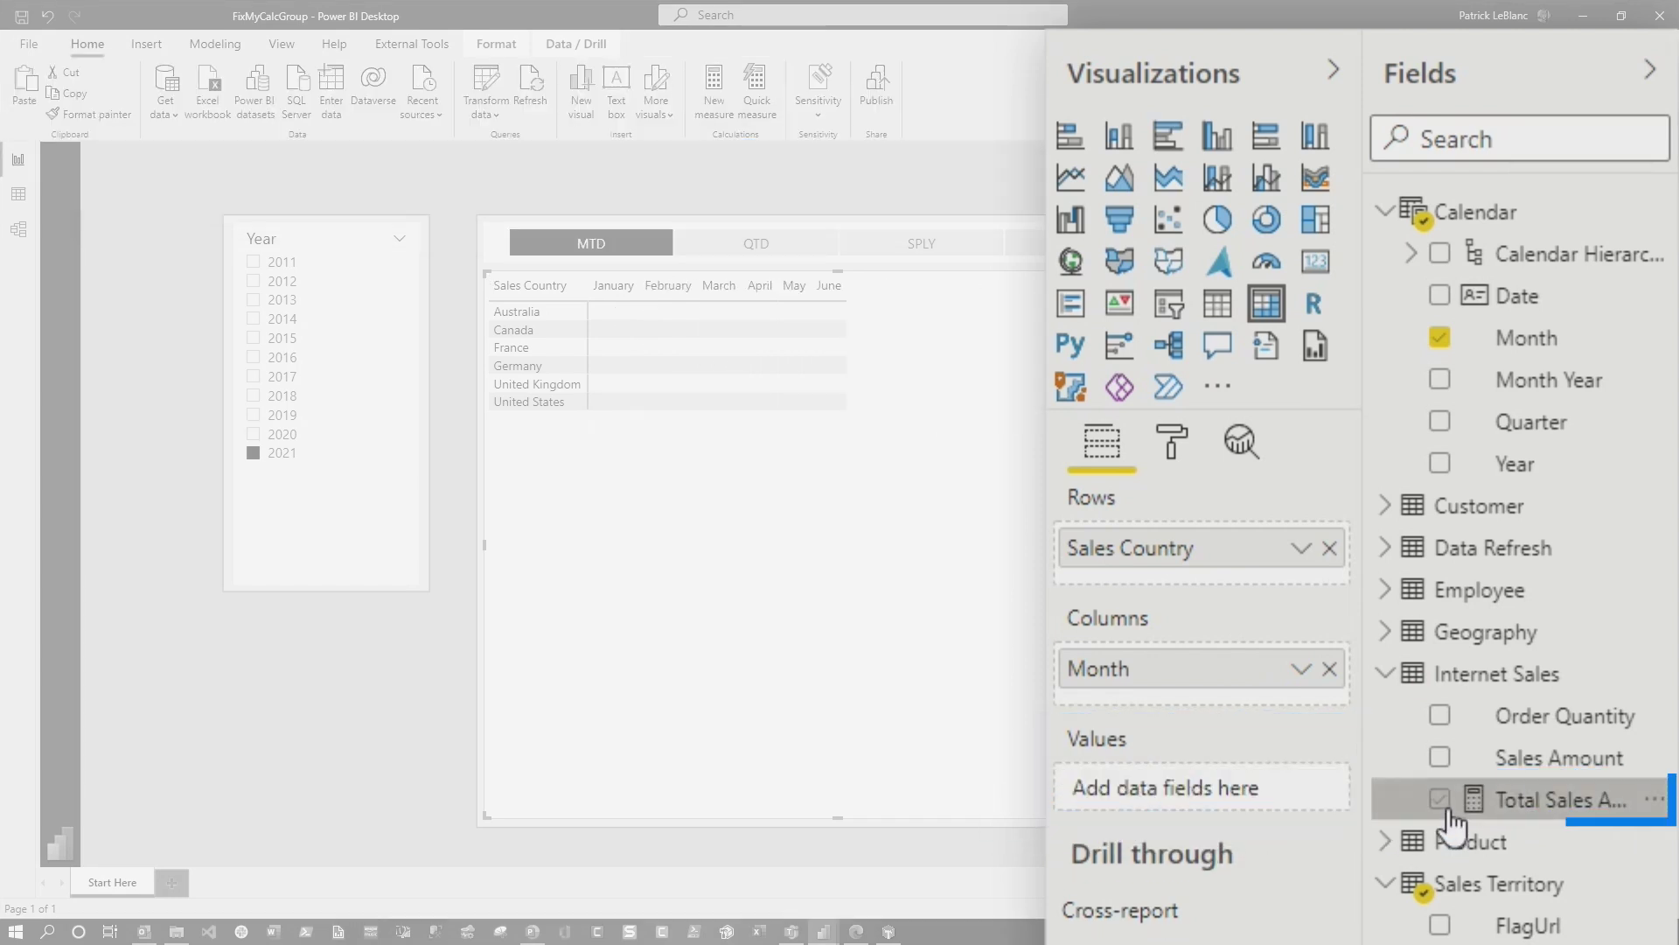
pyautogui.moveTo(1447, 805); pyautogui.dragTo(1114, 795)
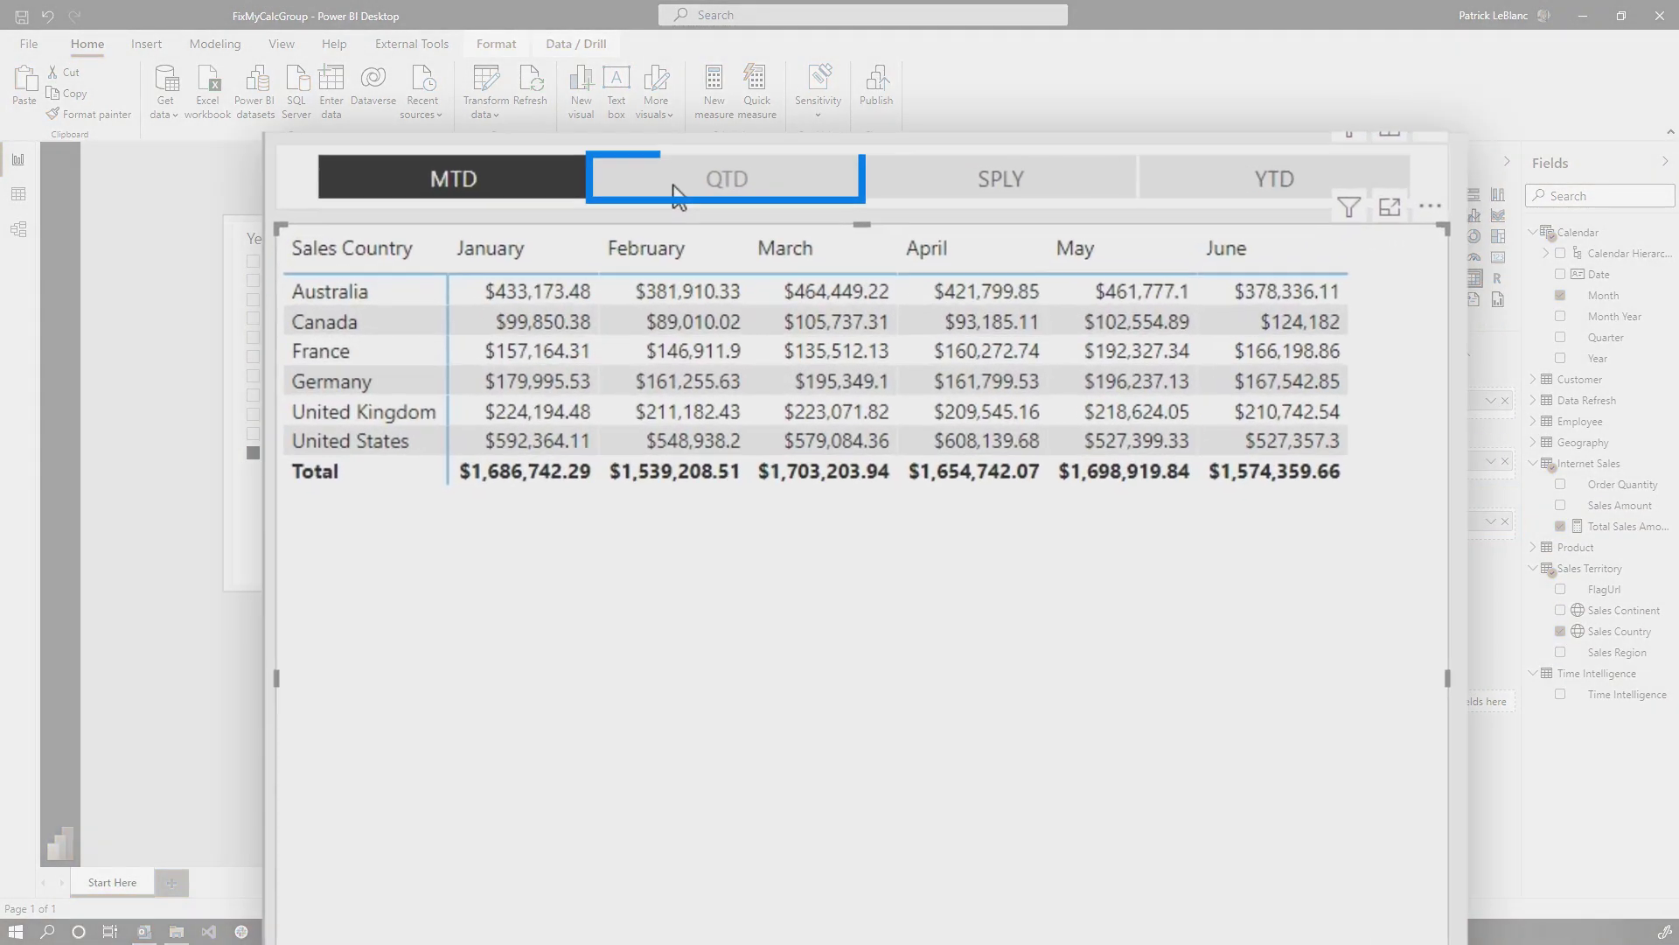
# - Pick QTD, then SPLY, in the Time Intelligence slicer to show prior-year sales
pyautogui.click(724, 244)
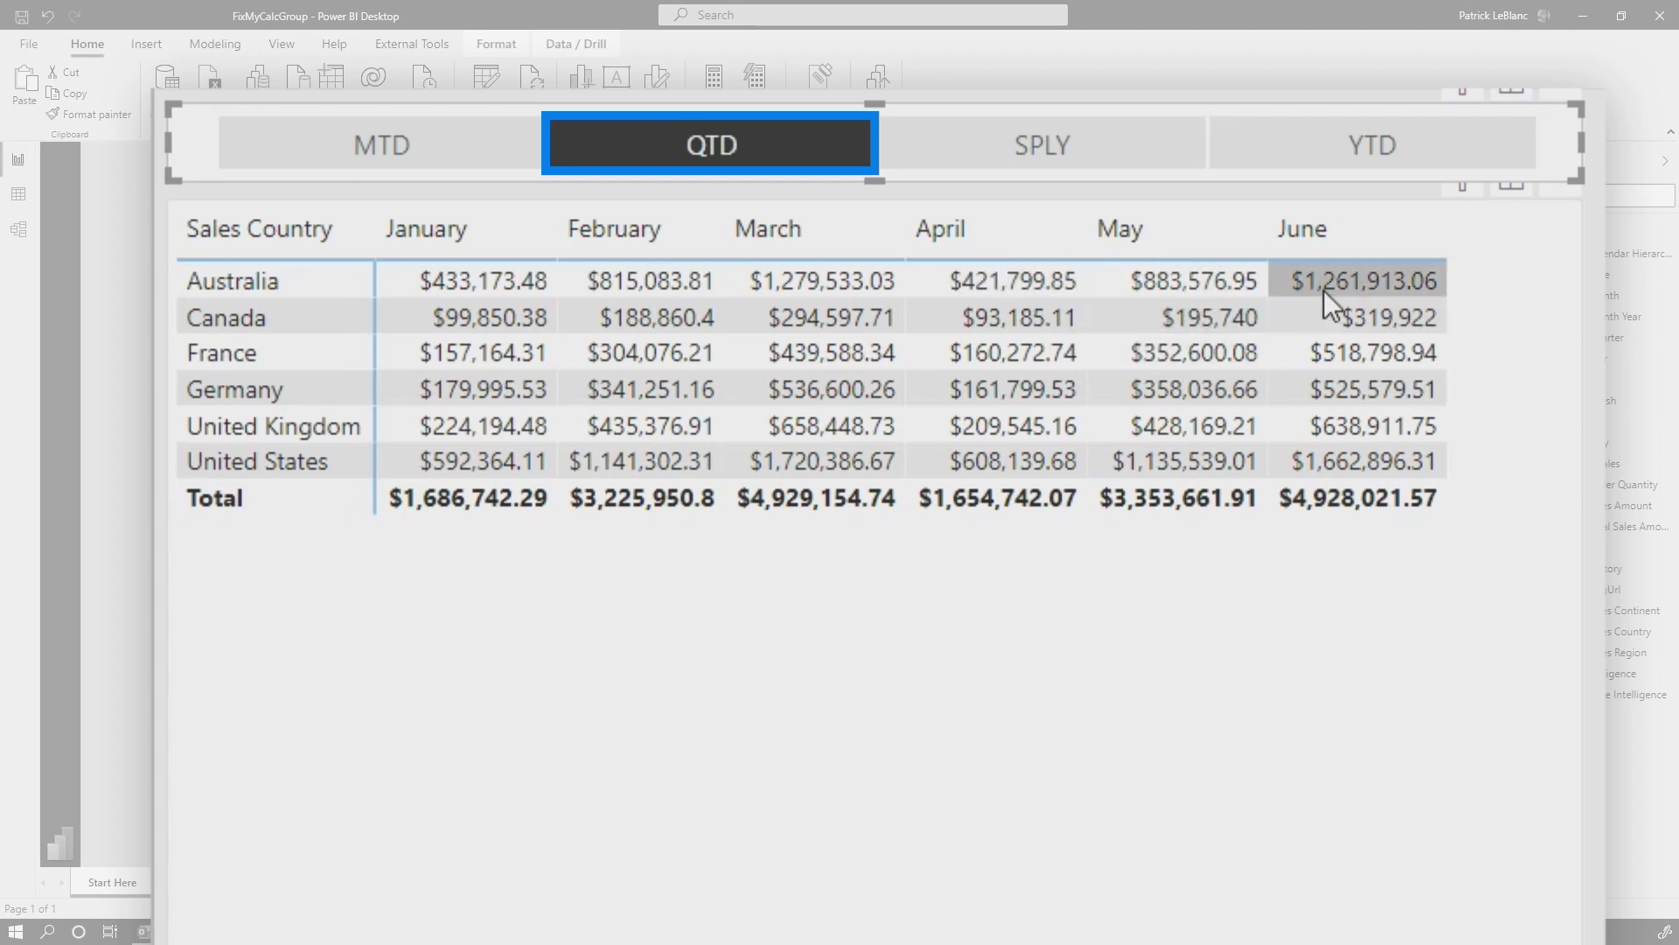
pyautogui.click(1005, 136)
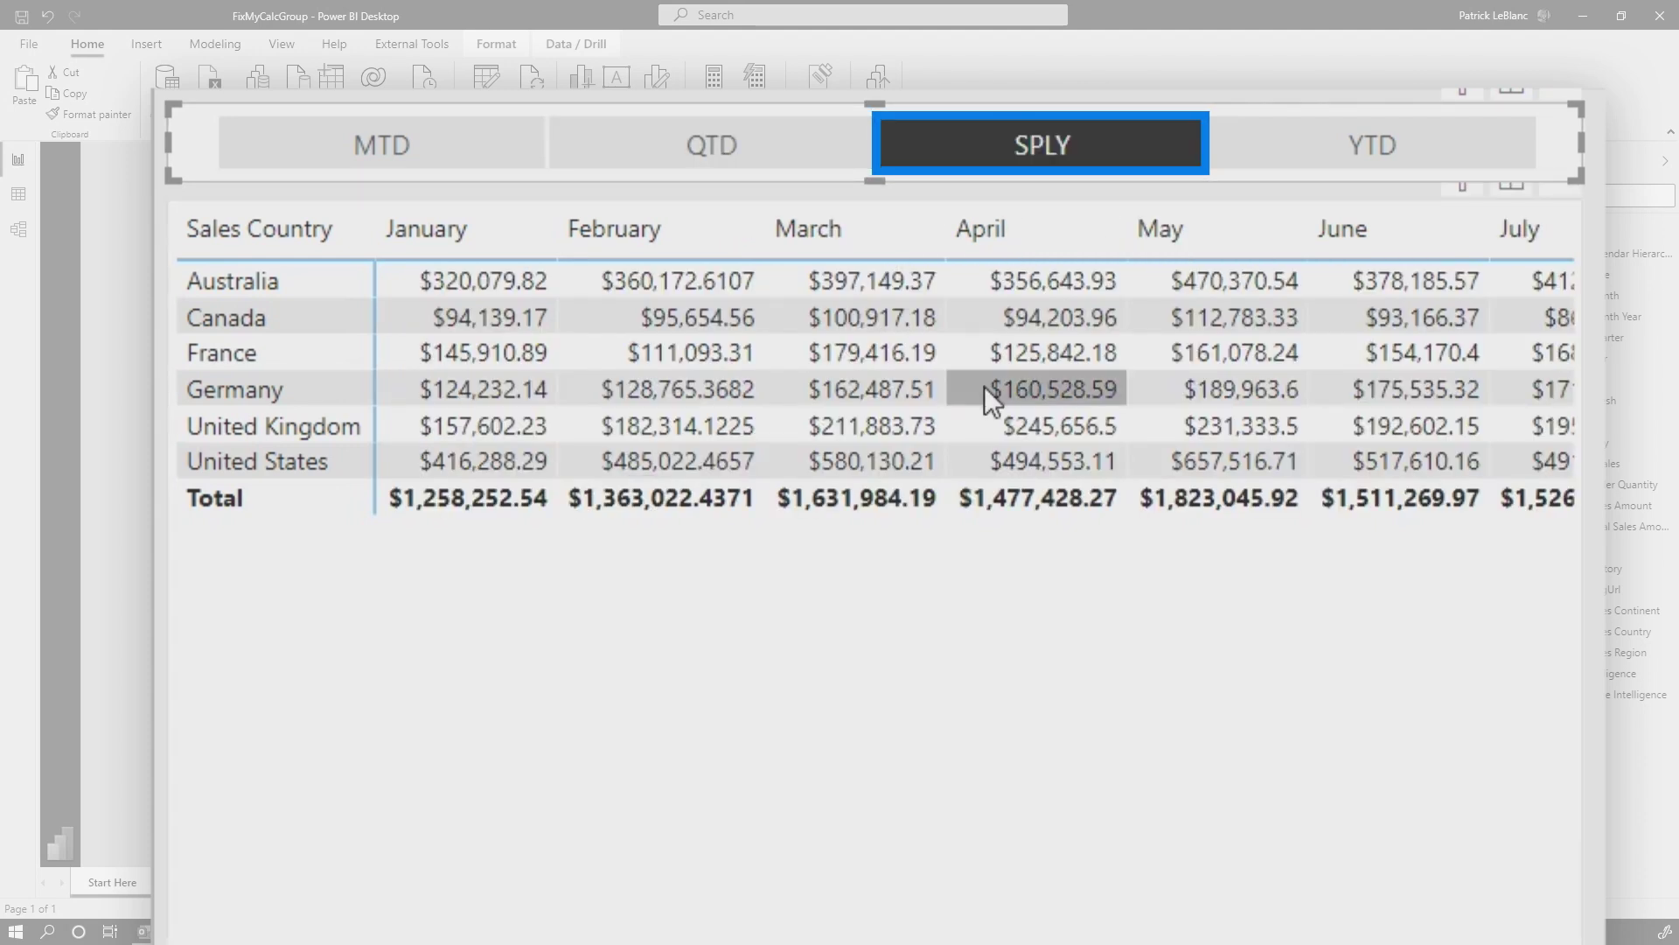